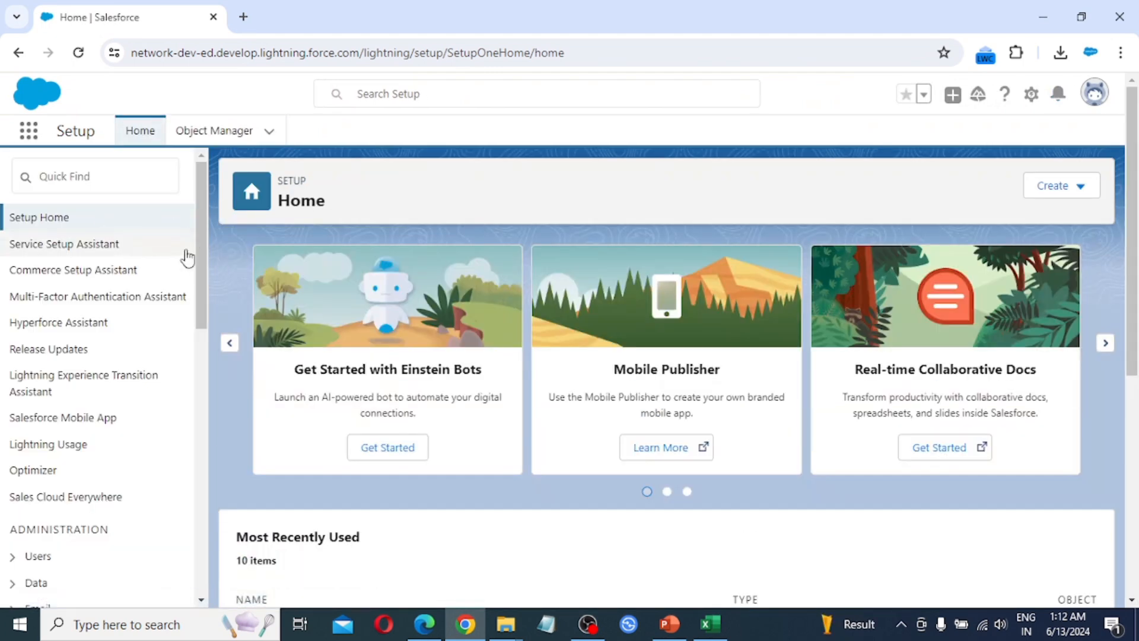
Open the Workflow Rules setup page under Process Automation
{"action": "scroll", "coordinate": [101, 267], "scroll_direction": "down", "scroll_amount": 1}
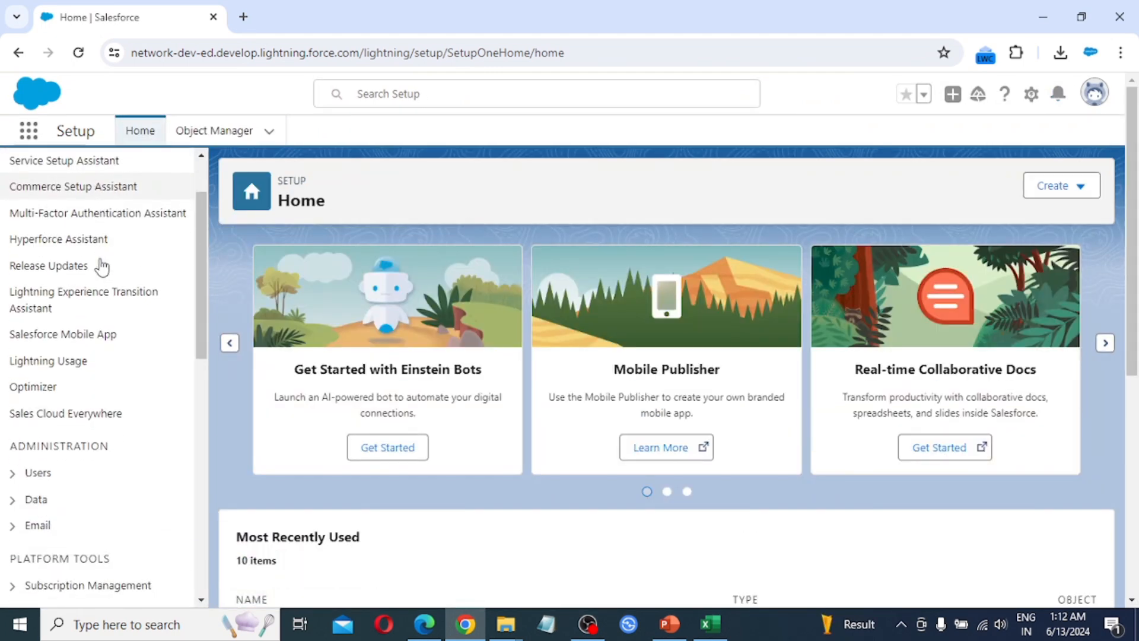
{"action": "scroll", "coordinate": [100, 267], "scroll_direction": "down", "scroll_amount": 2}
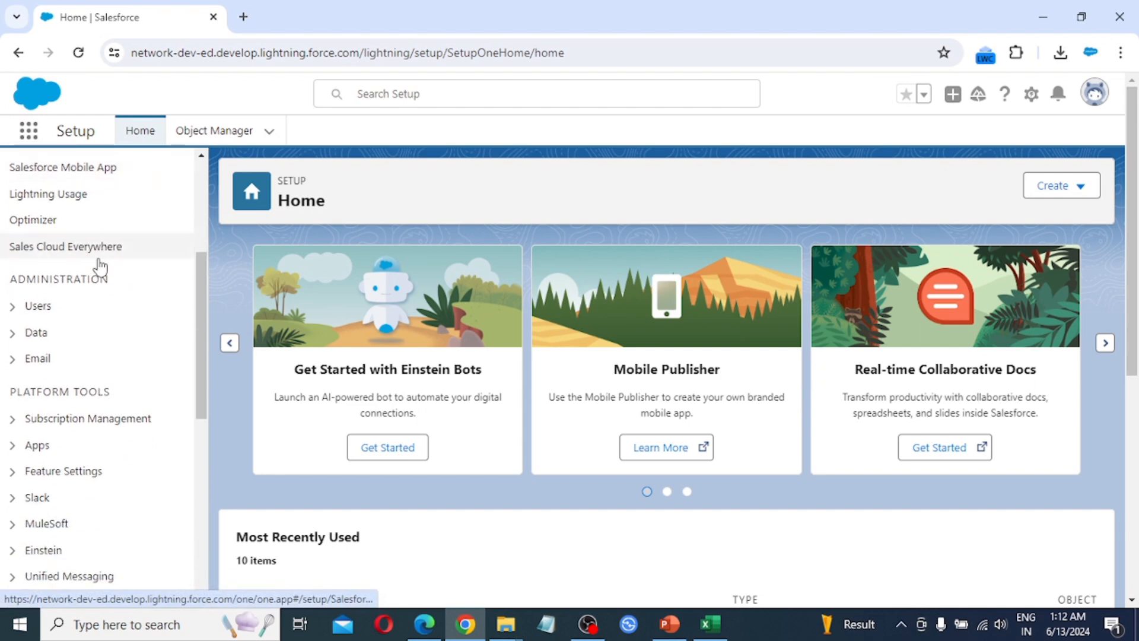
{"action": "scroll", "coordinate": [97, 281], "scroll_direction": "down", "scroll_amount": 2}
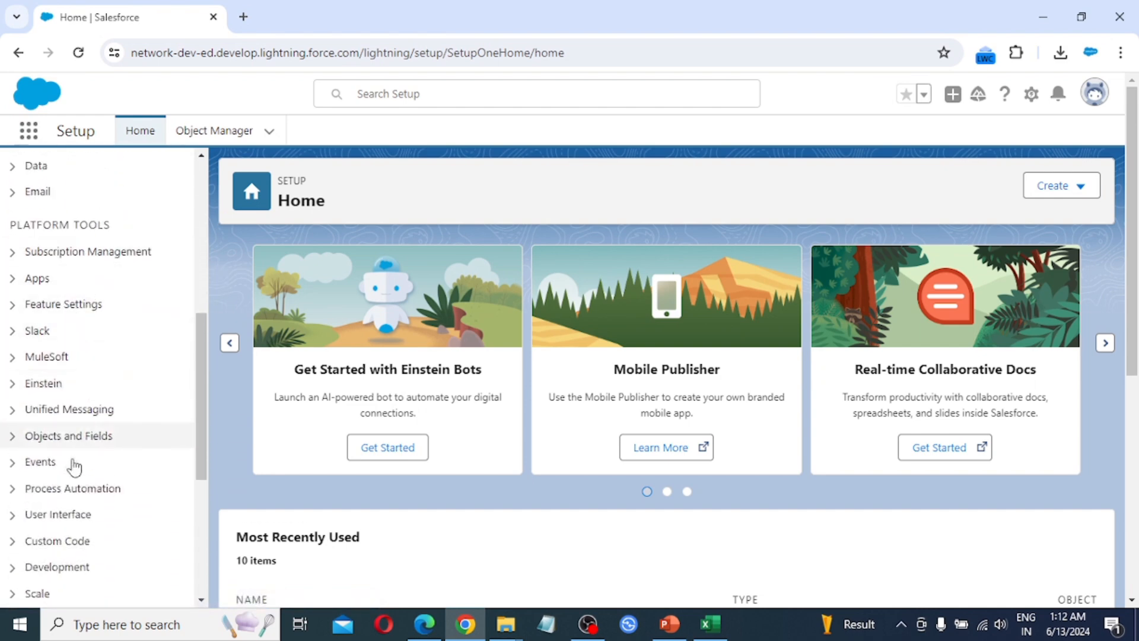
{"action": "left_click", "coordinate": [13, 490]}
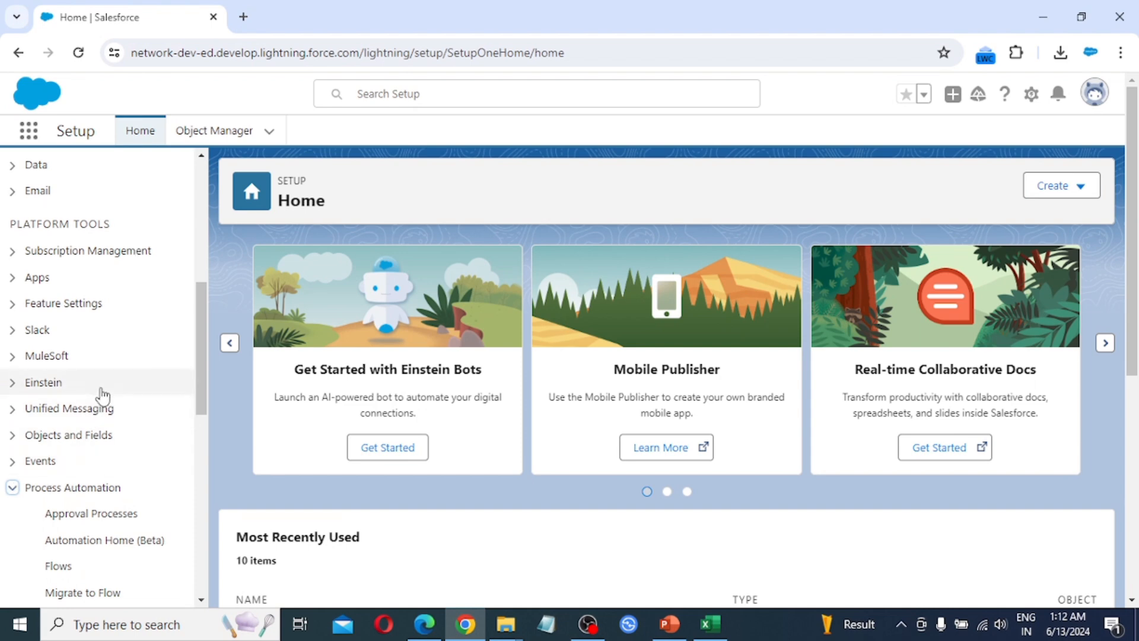
{"action": "scroll", "coordinate": [102, 394], "scroll_direction": "down", "scroll_amount": 2}
{"action": "scroll", "coordinate": [102, 395], "scroll_direction": "down", "scroll_amount": 1}
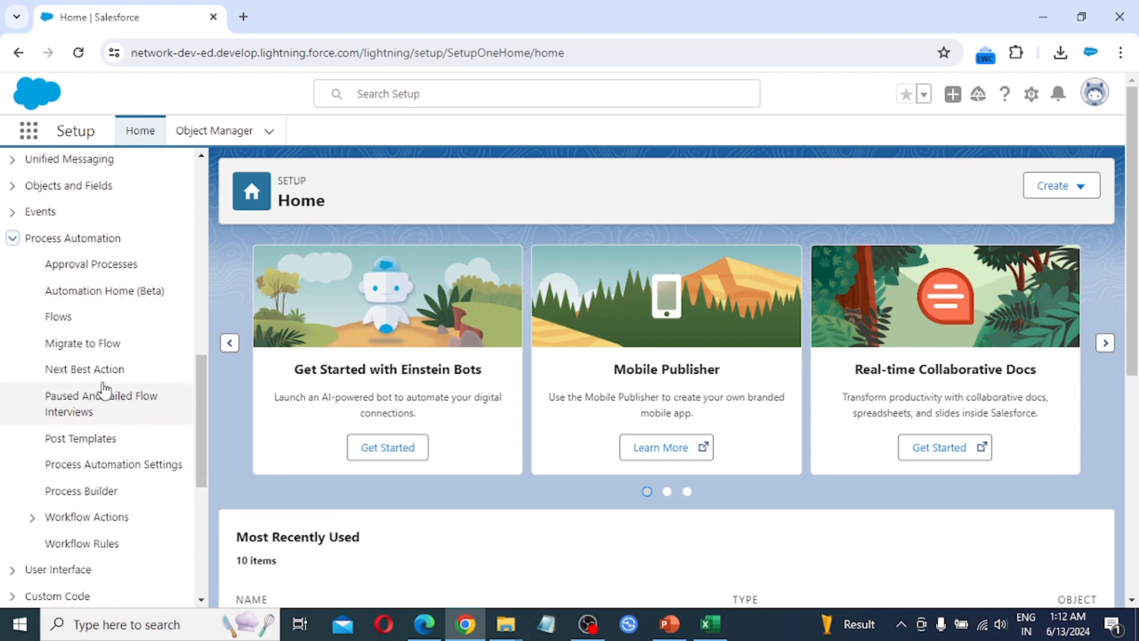
{"action": "scroll", "coordinate": [100, 390], "scroll_direction": "down", "scroll_amount": 1}
{"action": "scroll", "coordinate": [100, 389], "scroll_direction": "down", "scroll_amount": 1}
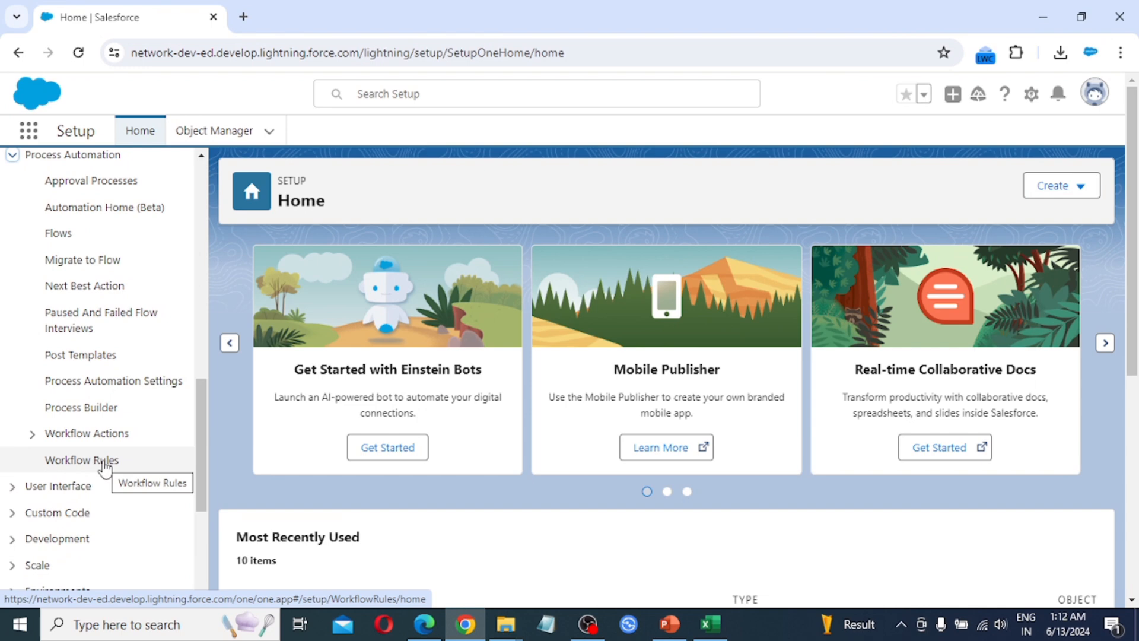
{"action": "left_click", "coordinate": [105, 468]}
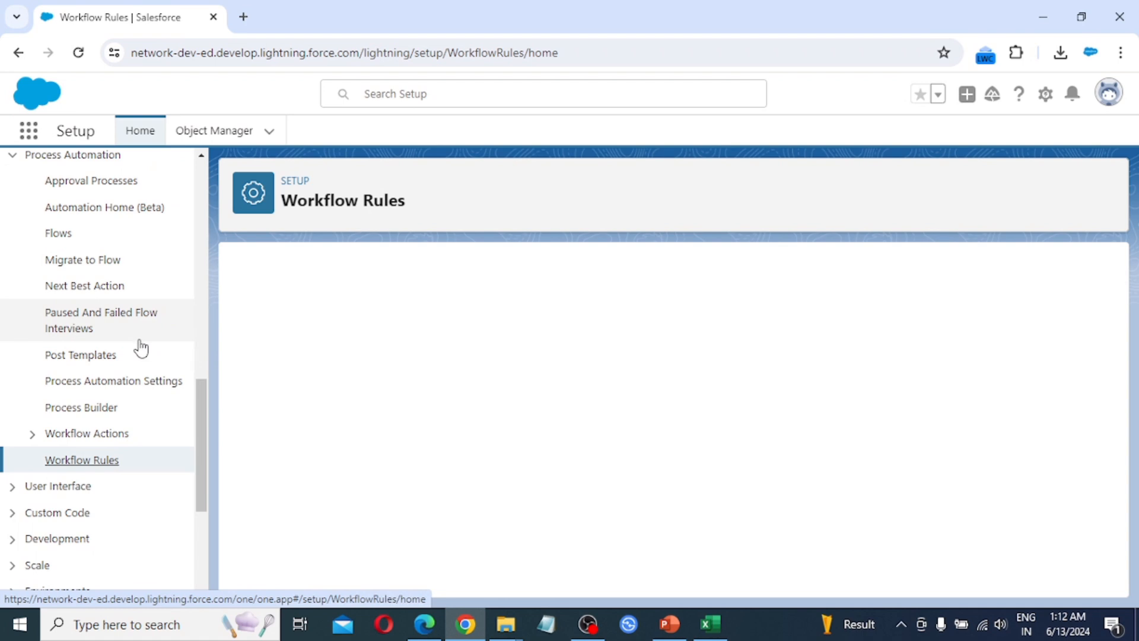
Read the Understanding Workflow introduction and continue to the list of all workflow rules
{"action": "scroll", "coordinate": [141, 348], "scroll_direction": "up", "scroll_amount": 2}
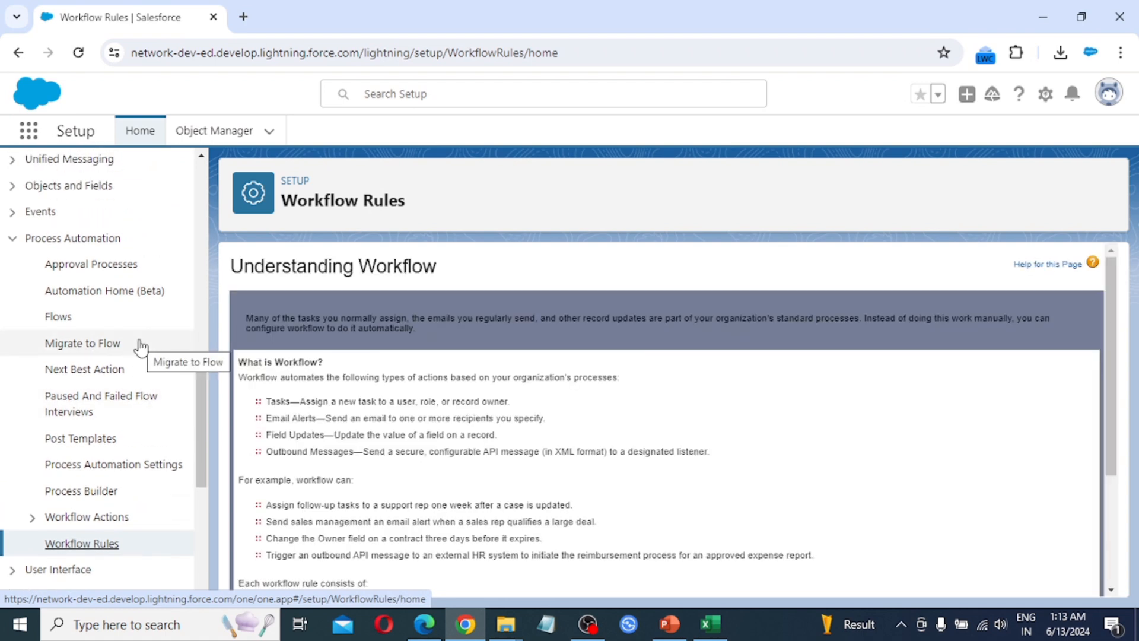
{"action": "scroll", "coordinate": [141, 348], "scroll_direction": "down", "scroll_amount": 4}
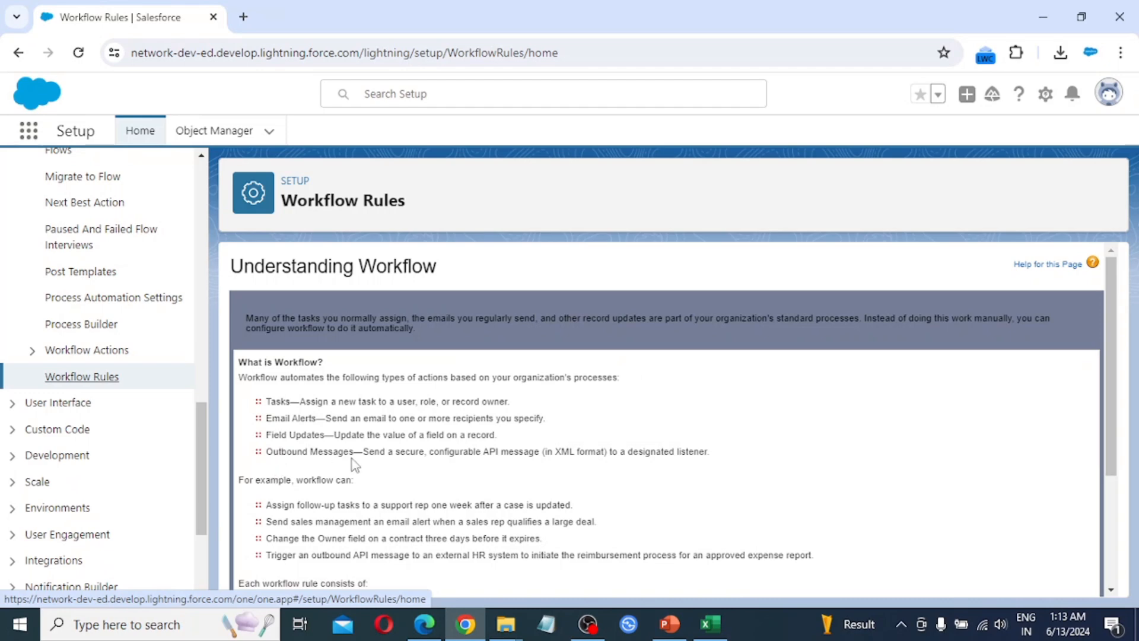
{"action": "scroll", "coordinate": [368, 464], "scroll_direction": "down", "scroll_amount": 1}
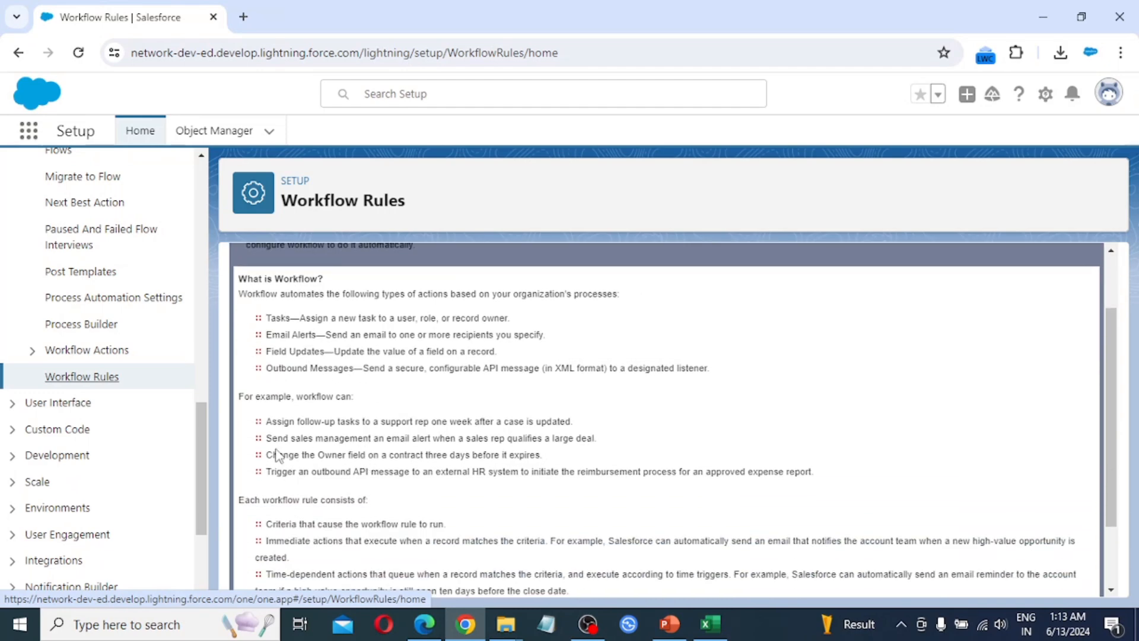
{"action": "scroll", "coordinate": [276, 410], "scroll_direction": "down", "scroll_amount": 1}
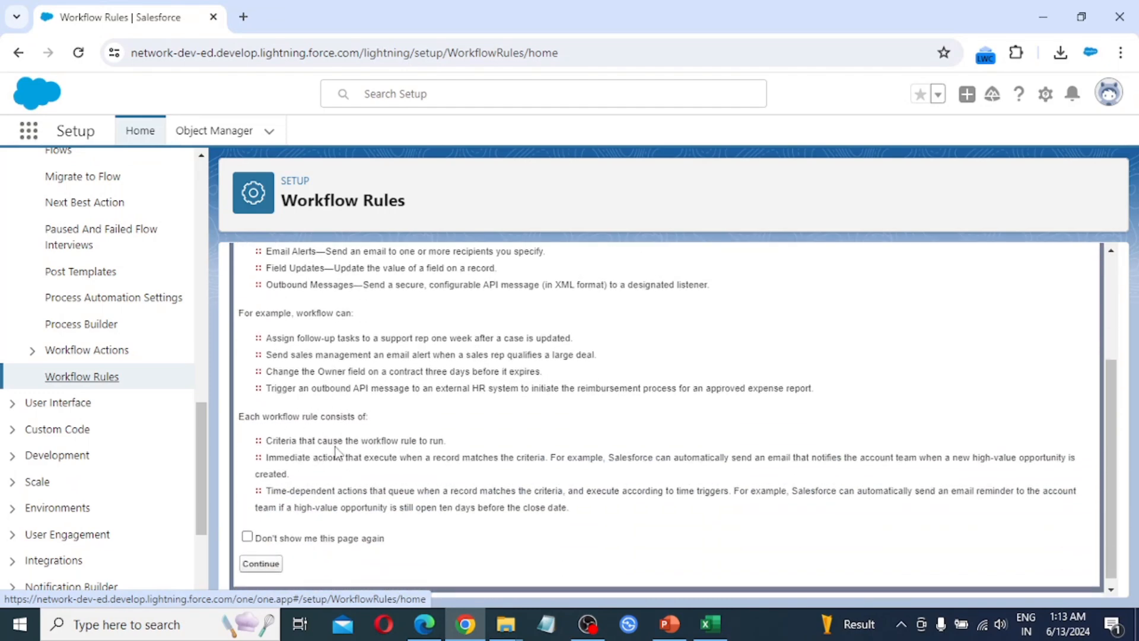
{"action": "scroll", "coordinate": [335, 461], "scroll_direction": "down", "scroll_amount": 1}
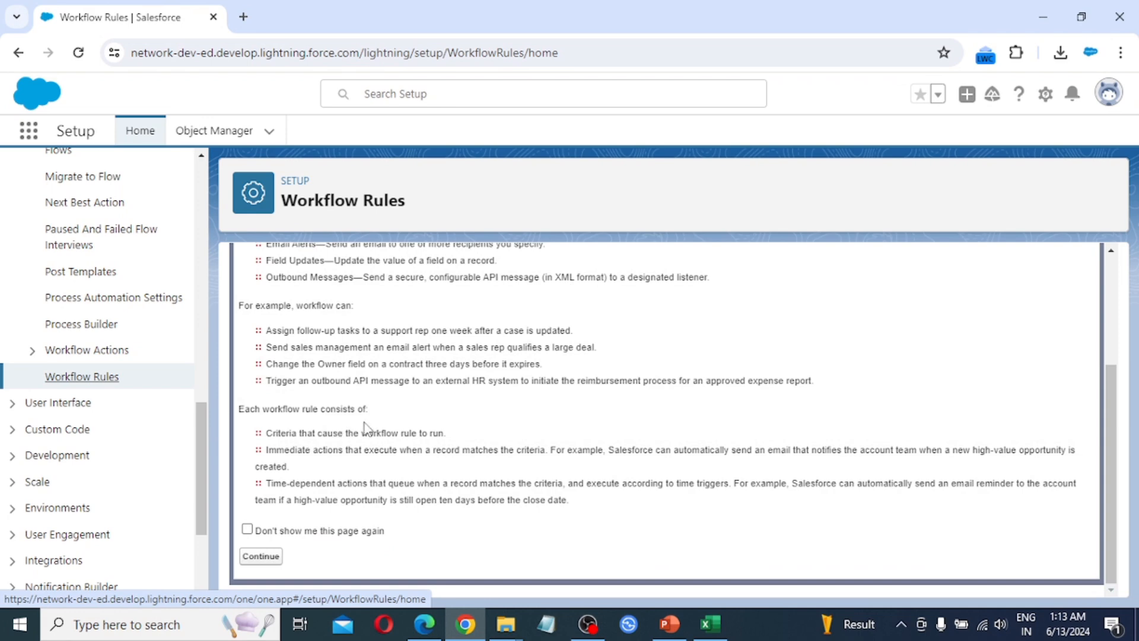
{"action": "left_click", "coordinate": [264, 558]}
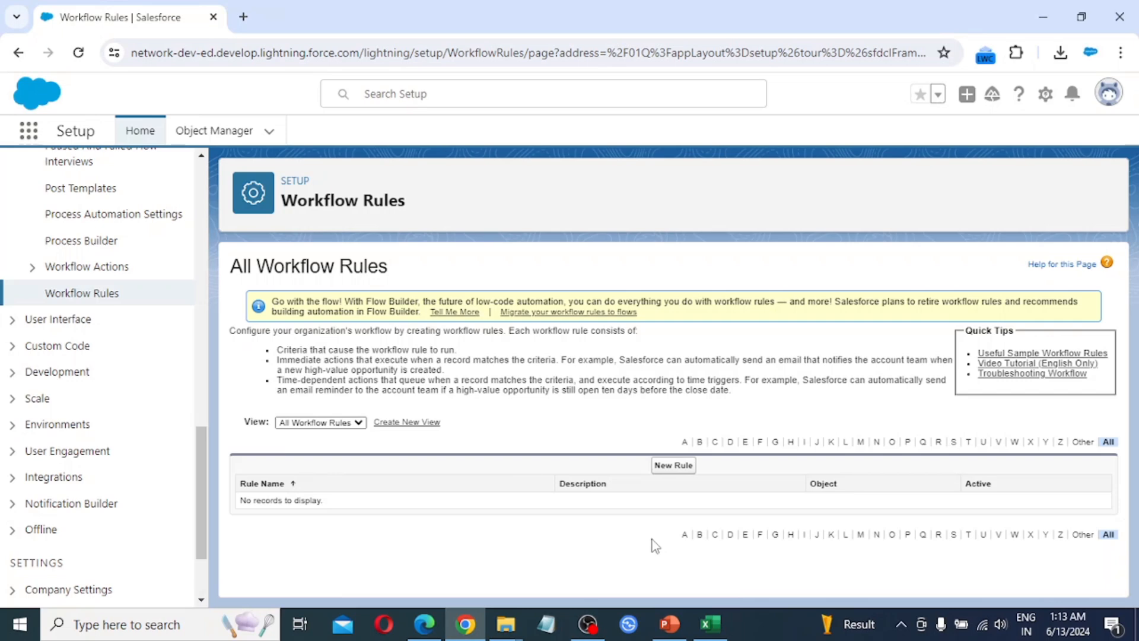
Start a new rule, continuing with Workflow Rules instead of Flow Builder, and choose Opportunity as its object
{"action": "left_click", "coordinate": [681, 469]}
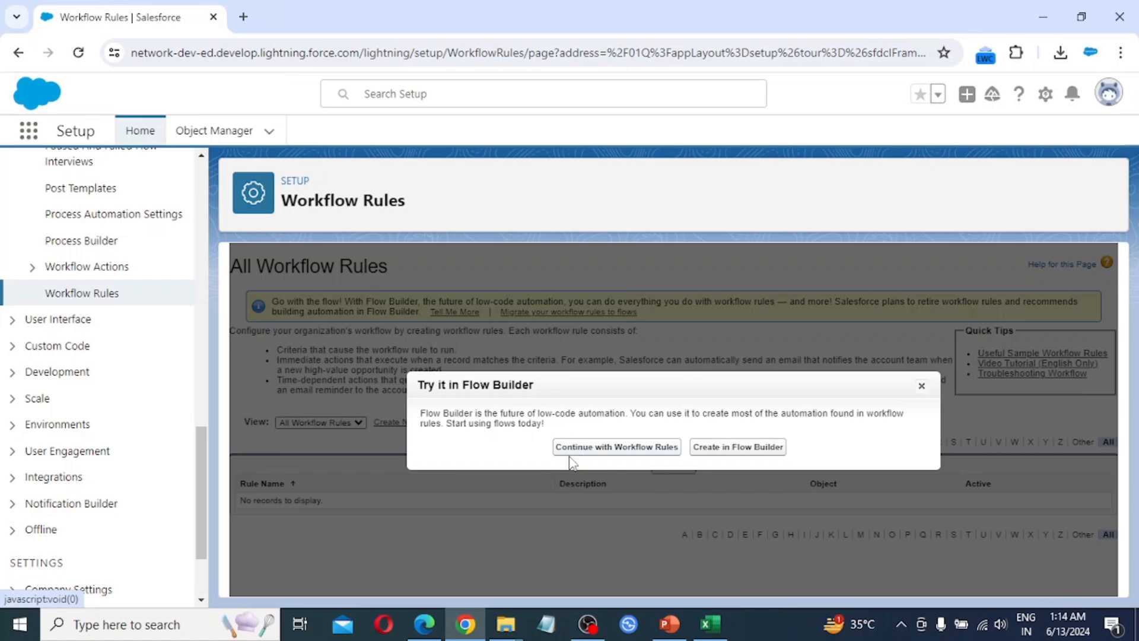
{"action": "left_click", "coordinate": [608, 460]}
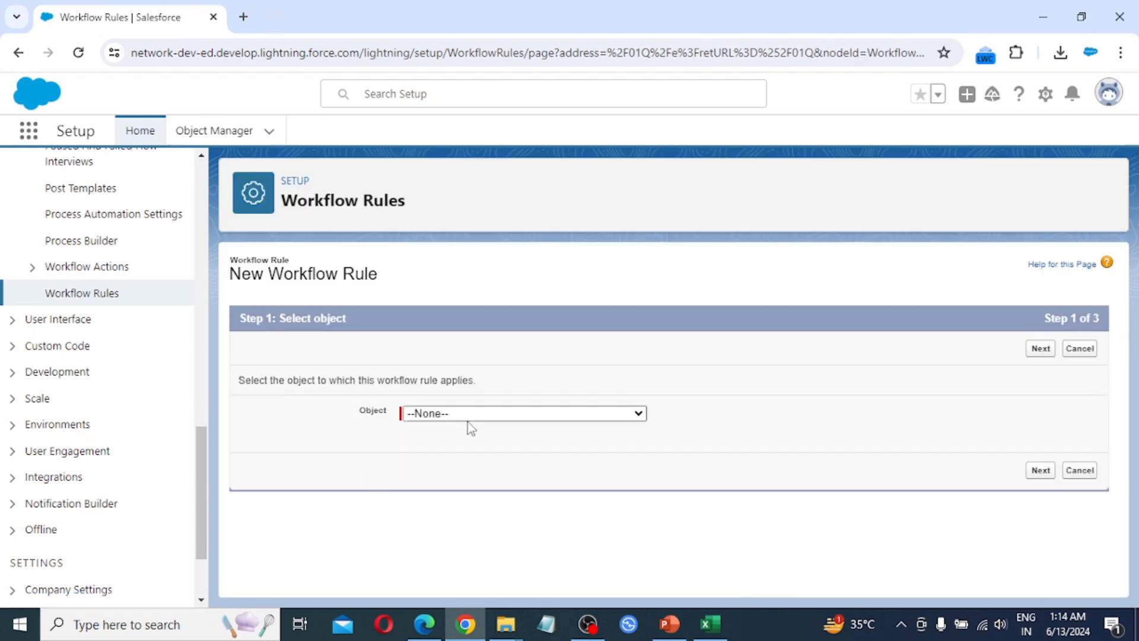
{"action": "left_click", "coordinate": [472, 414]}
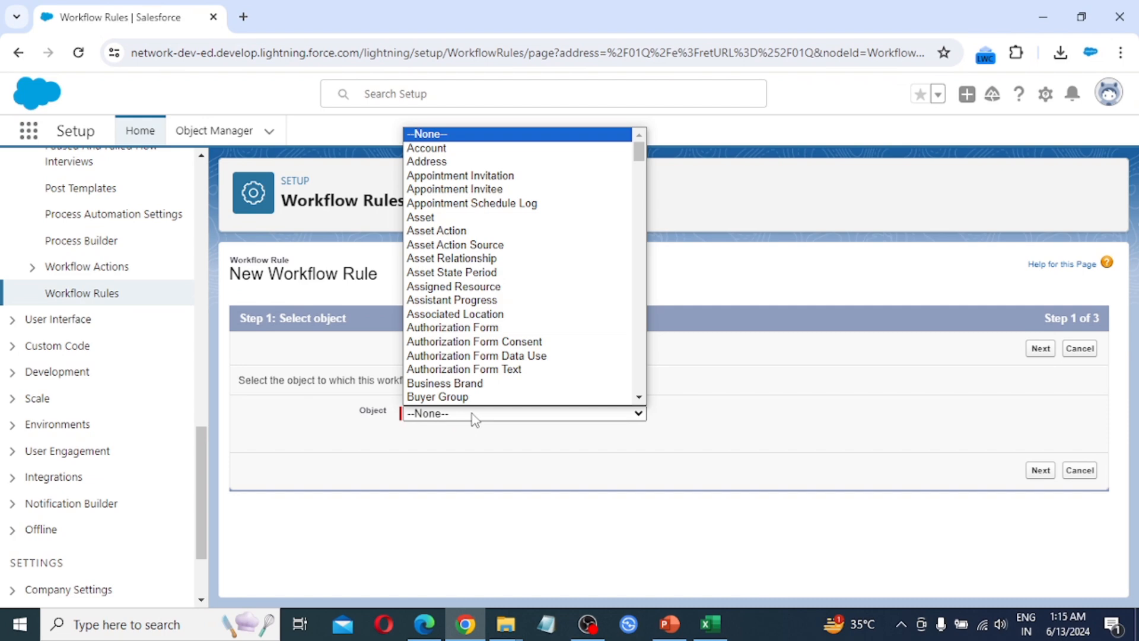
{"action": "key", "text": "o"}
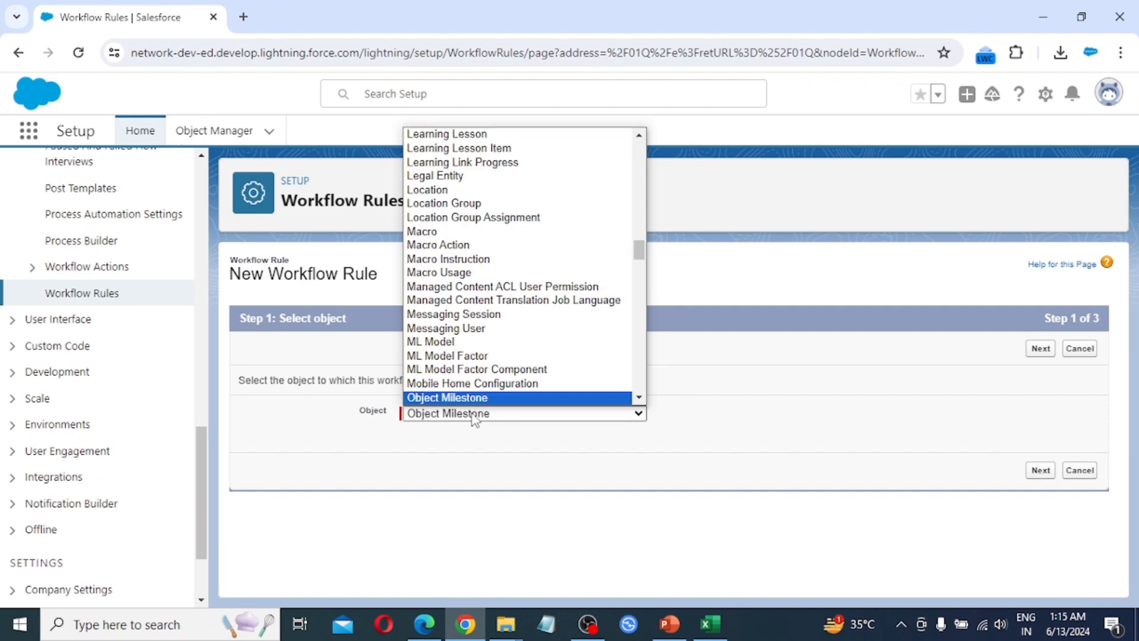
{"action": "key", "text": "p"}
{"action": "key", "text": "Down"}
{"action": "key", "text": "Down"}
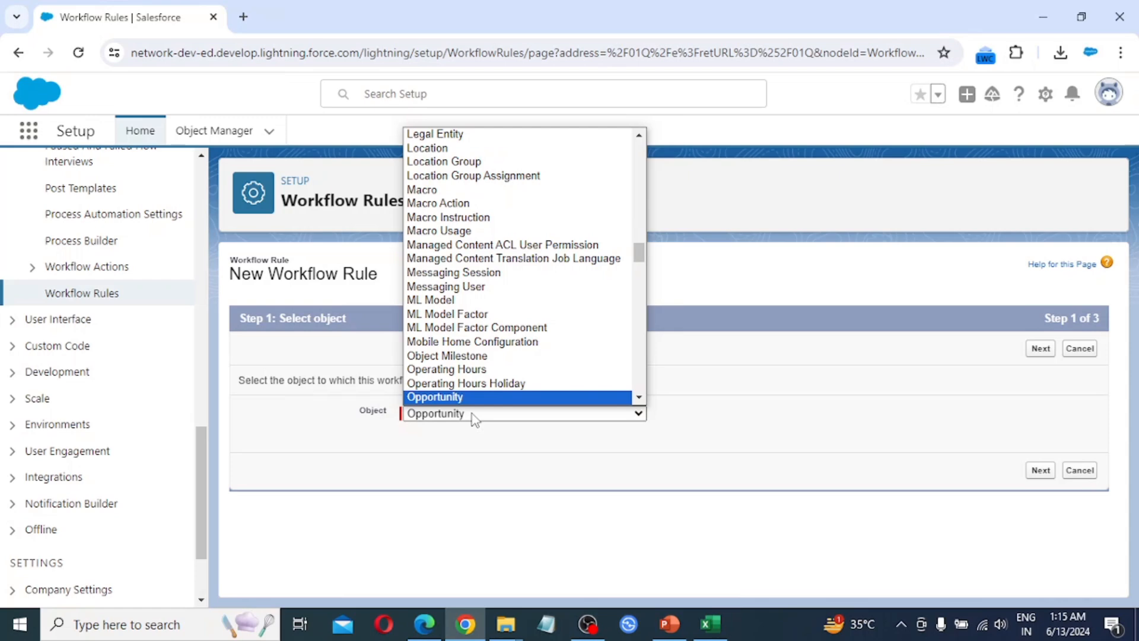
{"action": "key", "text": "Return"}
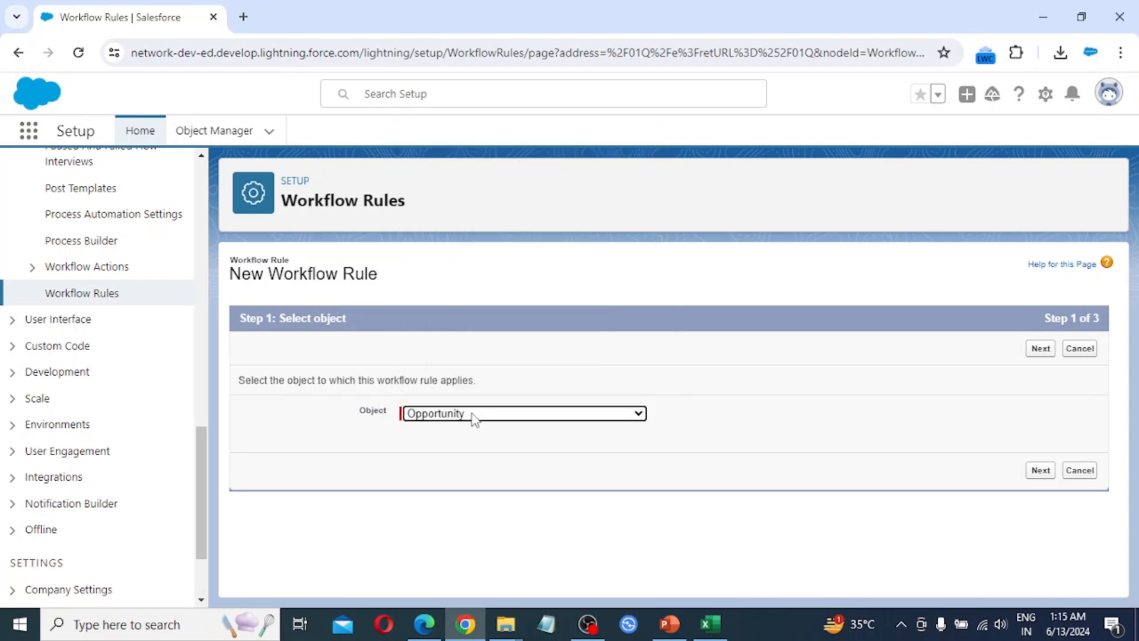
{"action": "left_click", "coordinate": [1041, 350]}
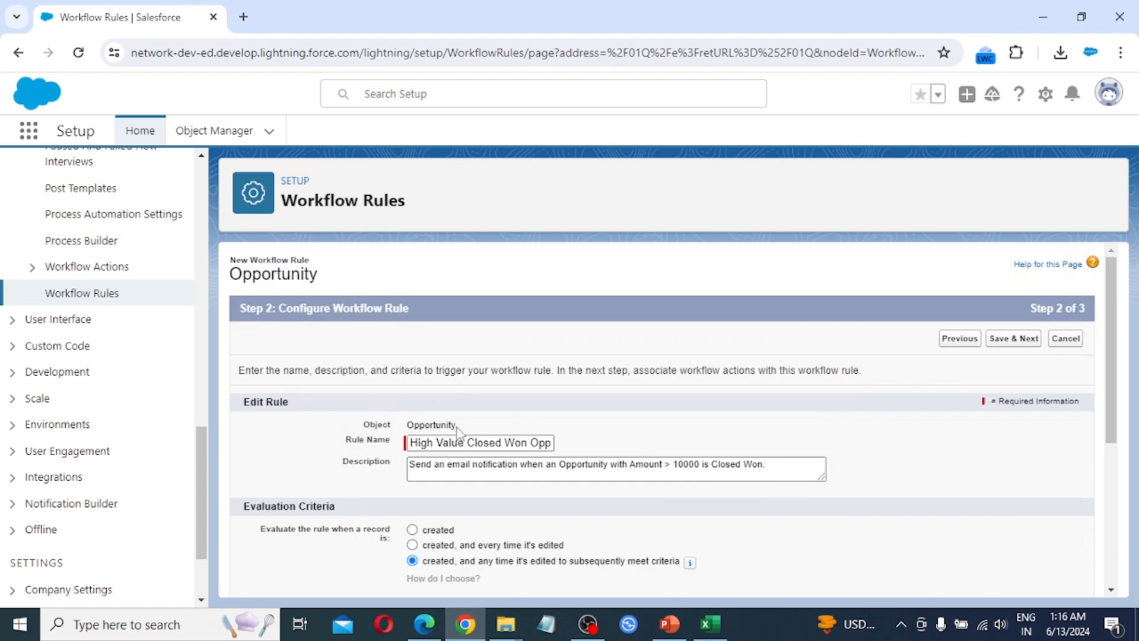
Review the rule's evaluation criteria and its Amount and Stage conditions, including the picklist values available for Stage
{"action": "scroll", "coordinate": [457, 432], "scroll_direction": "down", "scroll_amount": 1}
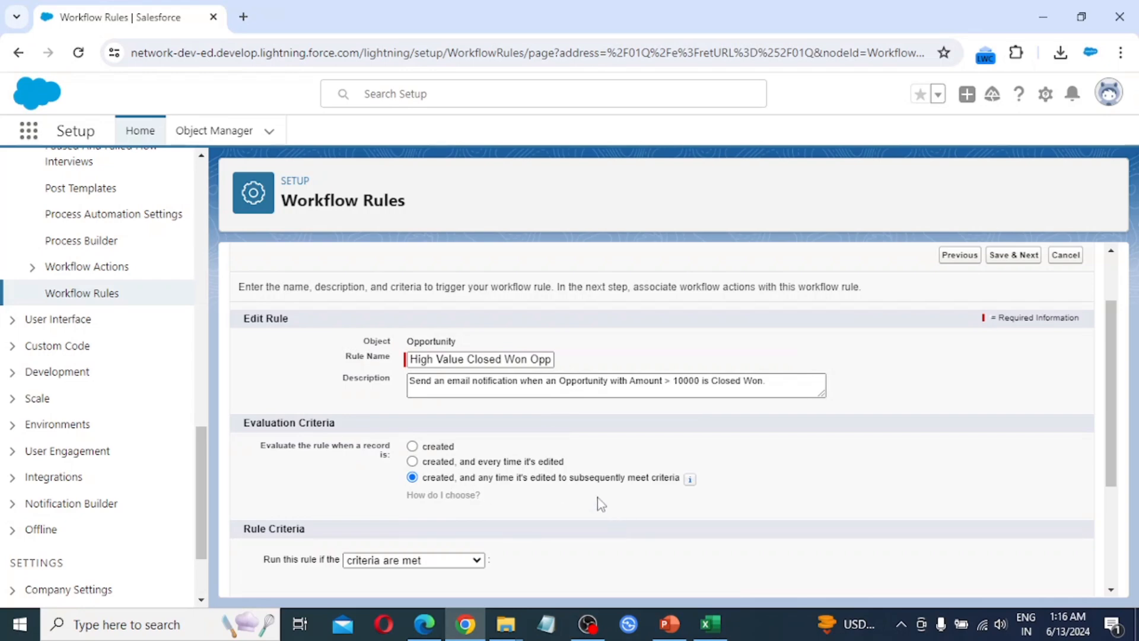
{"action": "scroll", "coordinate": [648, 475], "scroll_direction": "down", "scroll_amount": 3}
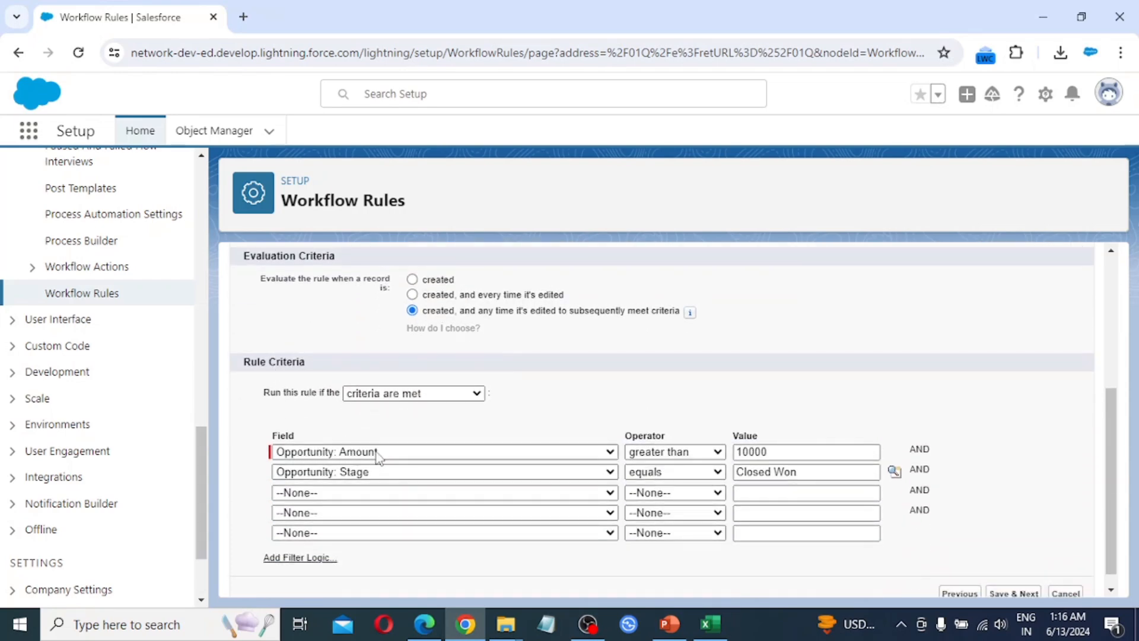
{"action": "left_click", "coordinate": [786, 451]}
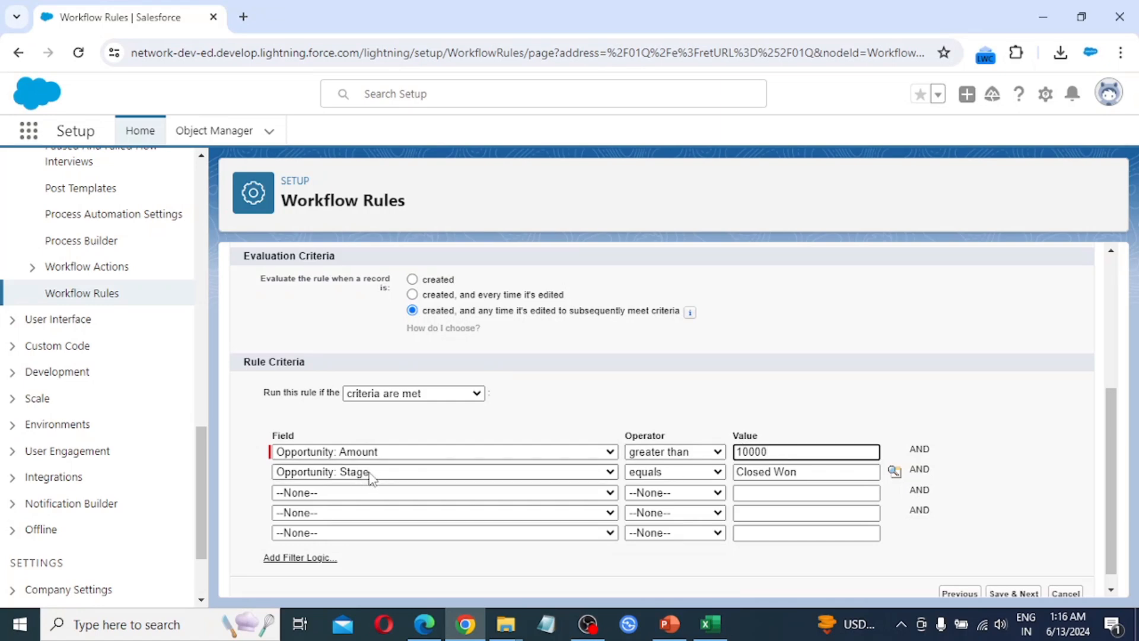
{"action": "left_click", "coordinate": [433, 472]}
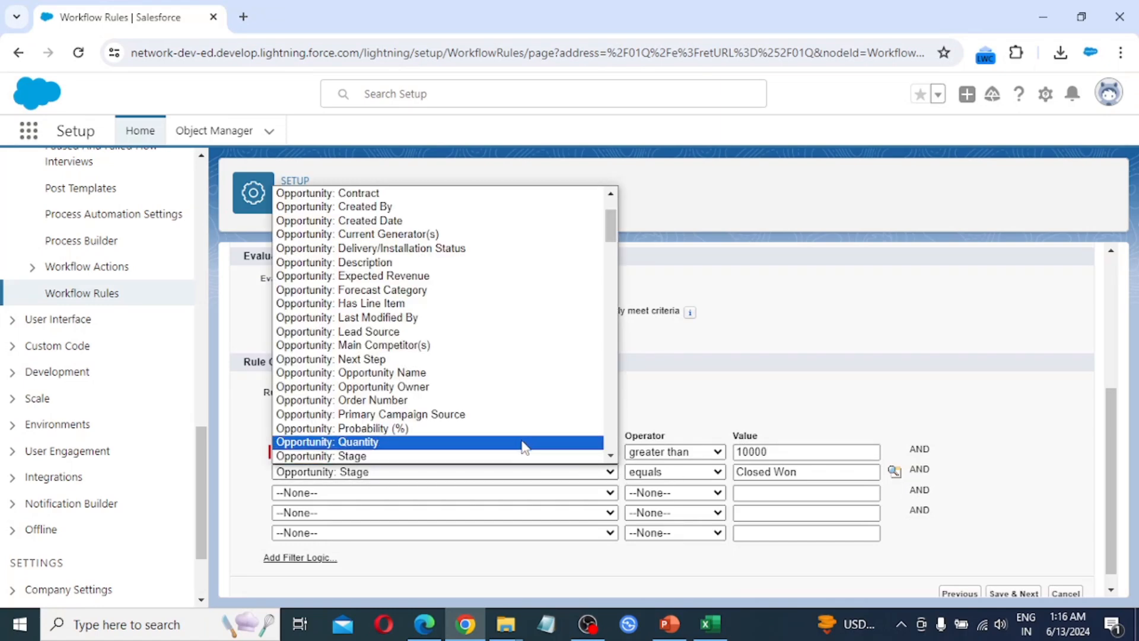
{"action": "left_click", "coordinate": [442, 473]}
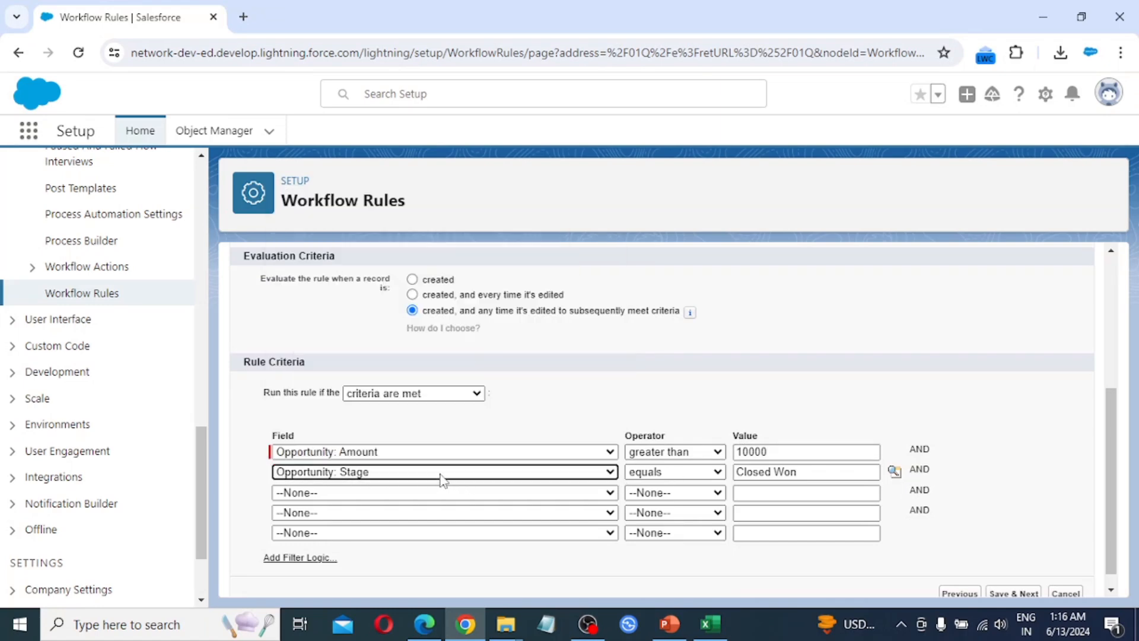
{"action": "left_click", "coordinate": [783, 473]}
{"action": "left_click", "coordinate": [894, 471]}
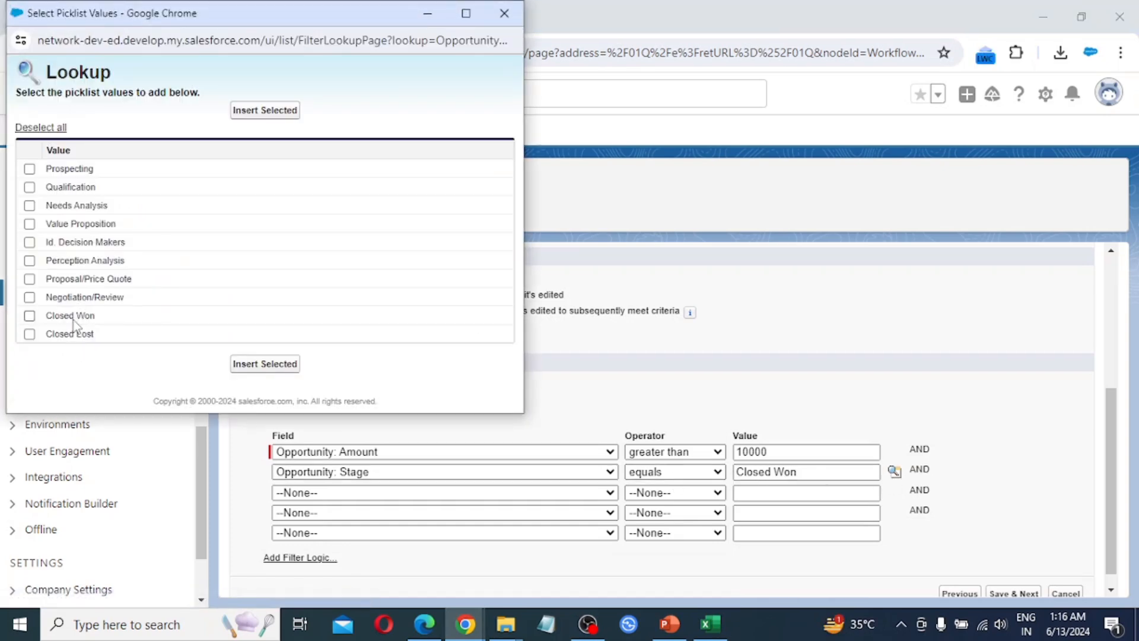
{"action": "left_click", "coordinate": [251, 364]}
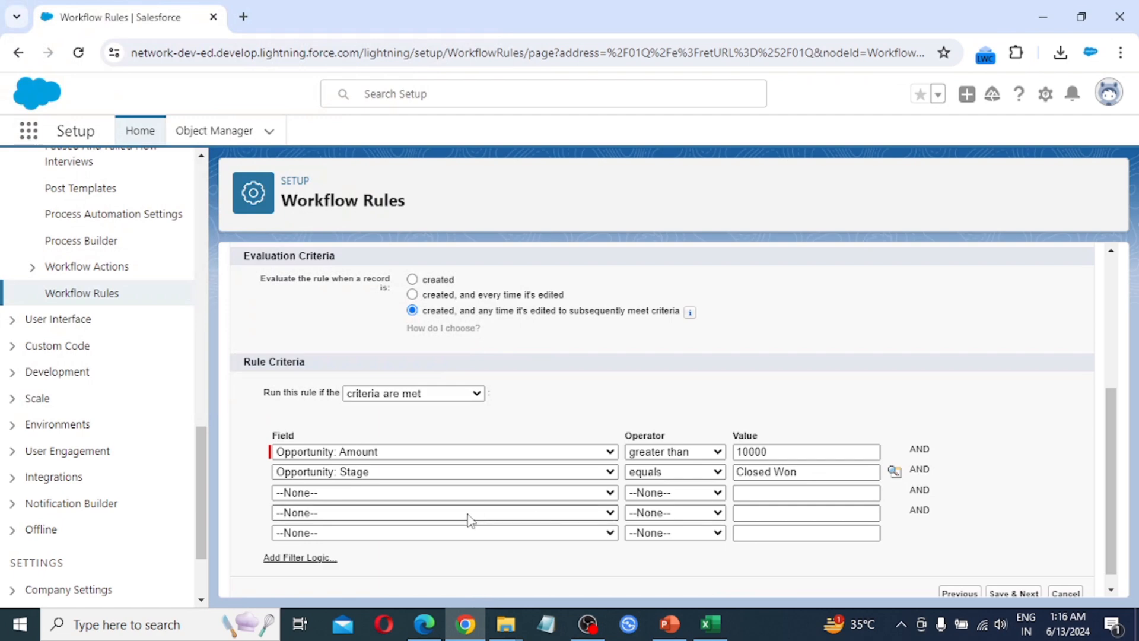
{"action": "scroll", "coordinate": [475, 521], "scroll_direction": "down", "scroll_amount": 1}
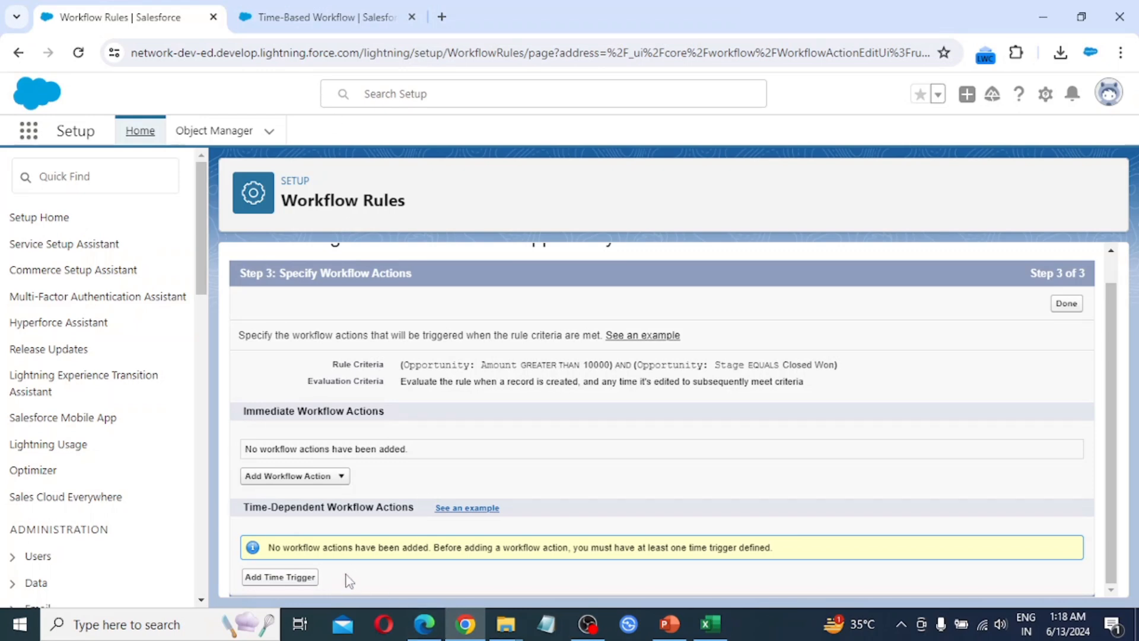
Check the Time-Based Workflow queue with an unfiltered search and return to the rule's workflow actions
{"action": "left_click", "coordinate": [333, 13]}
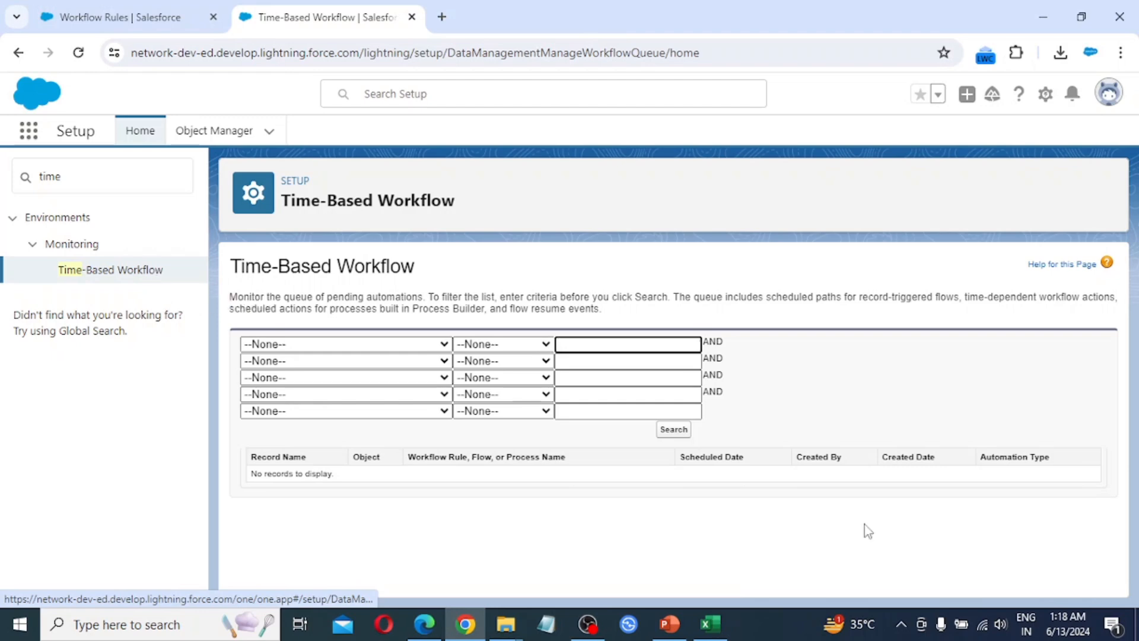
{"action": "left_click", "coordinate": [677, 432]}
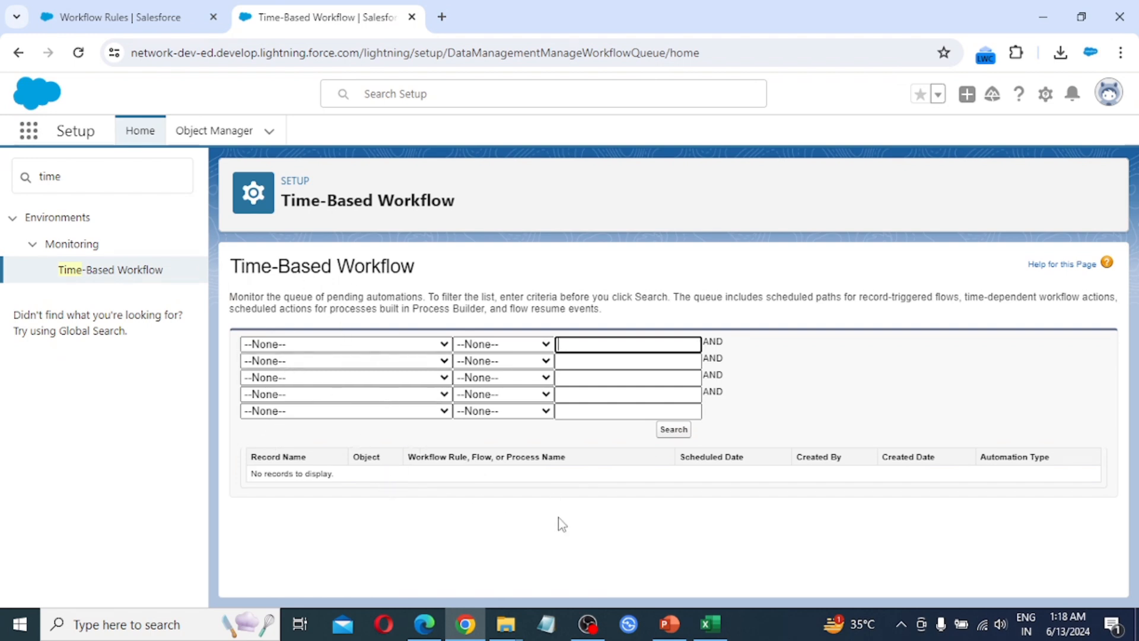
{"action": "left_click", "coordinate": [119, 17]}
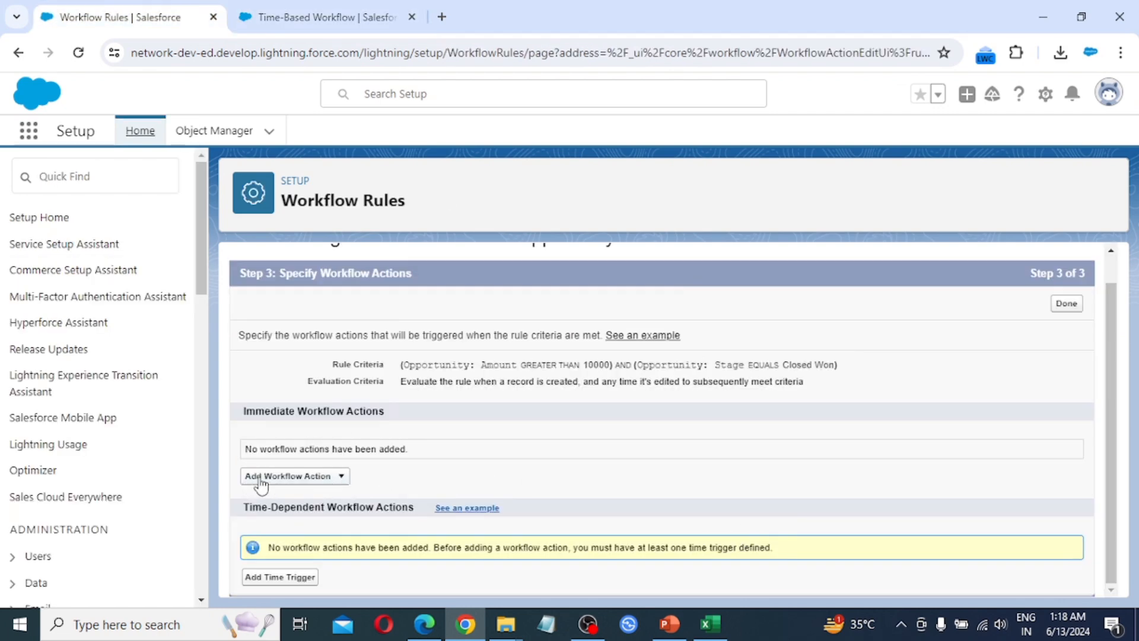
Add a new email alert as an immediate workflow action, with the description "Send an email notification" and the matching unique name
{"action": "left_click", "coordinate": [342, 480]}
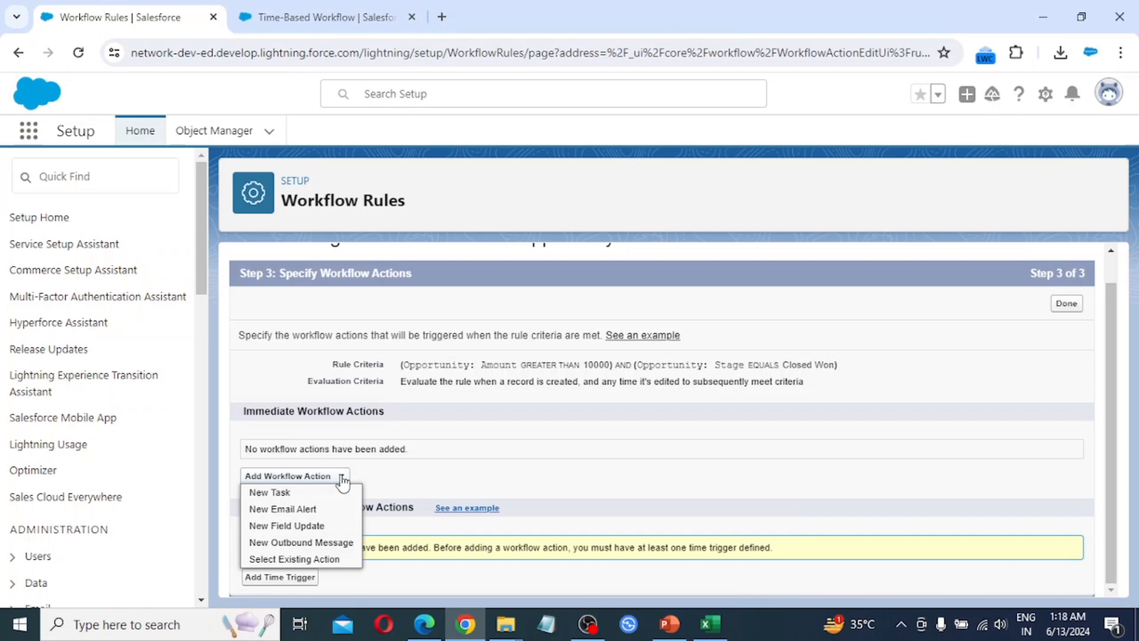
{"action": "left_click", "coordinate": [304, 513]}
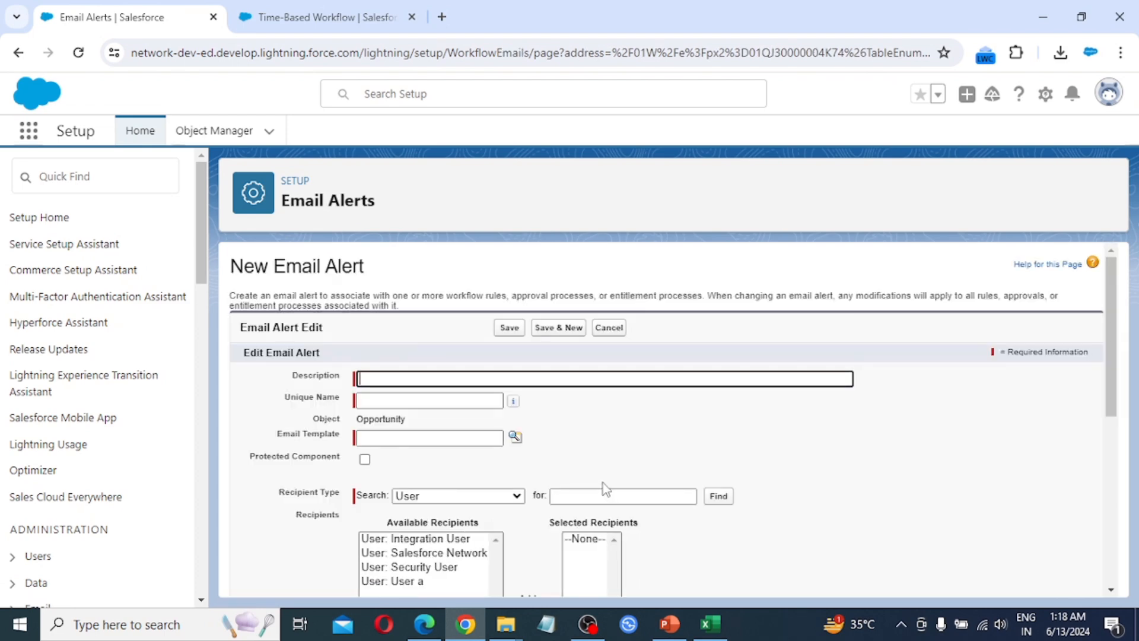
{"action": "scroll", "coordinate": [603, 483], "scroll_direction": "down", "scroll_amount": 2}
{"action": "scroll", "coordinate": [603, 483], "scroll_direction": "up", "scroll_amount": 2}
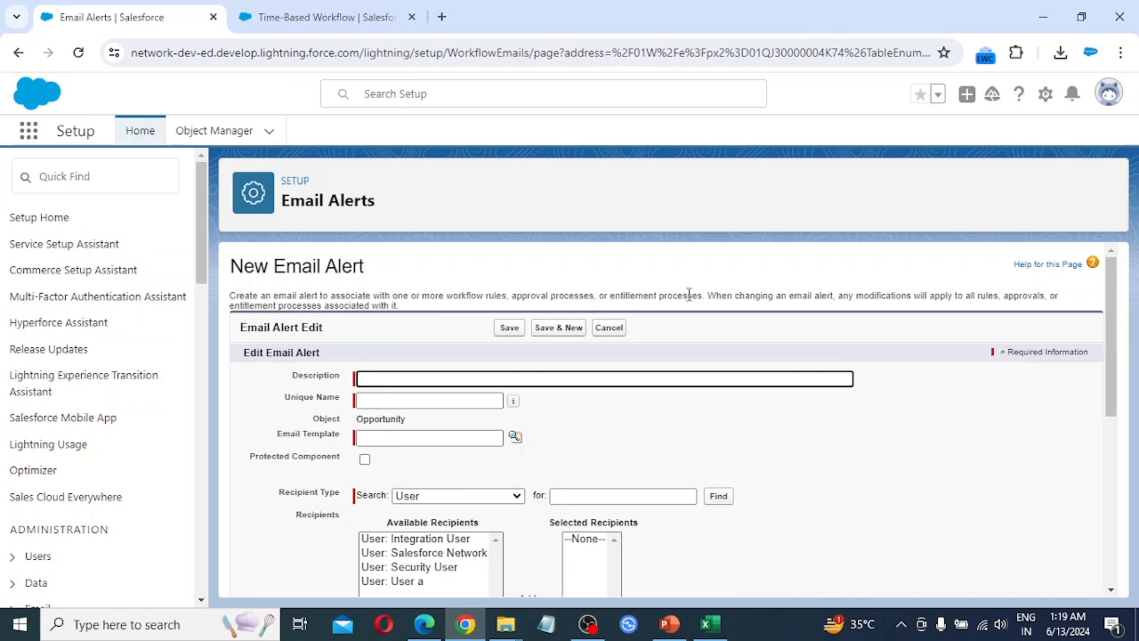
{"action": "type", "text": "Send an email notification"}
{"action": "key", "text": "Tab"}
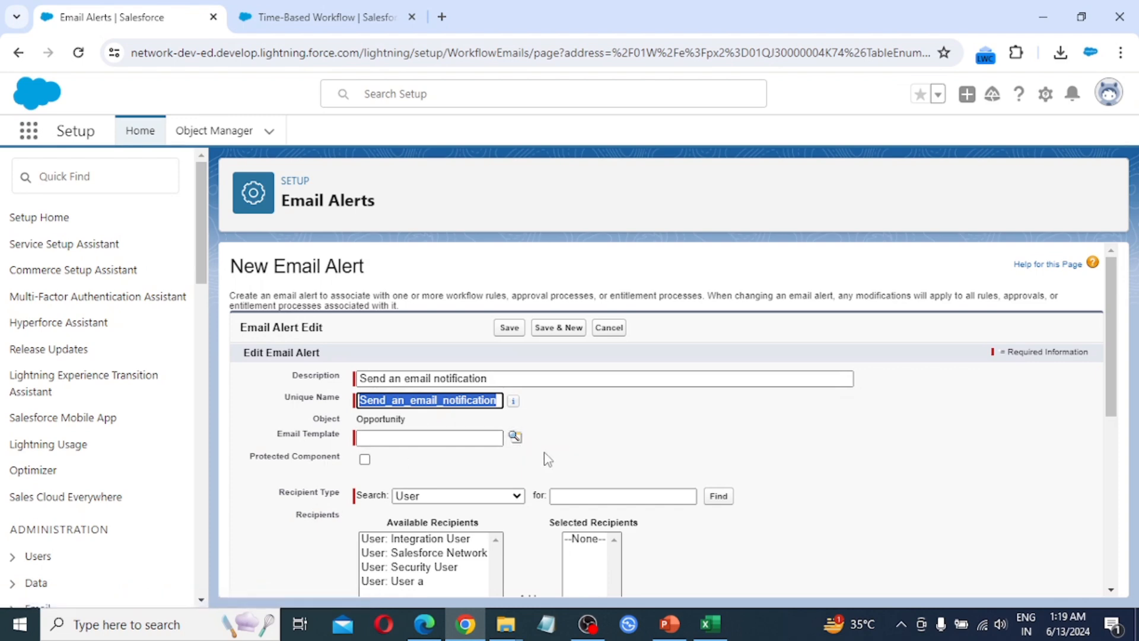
Choose the High Value Opportunity Notification template for the email alert and add User a to its selected recipients
{"action": "left_click", "coordinate": [514, 437]}
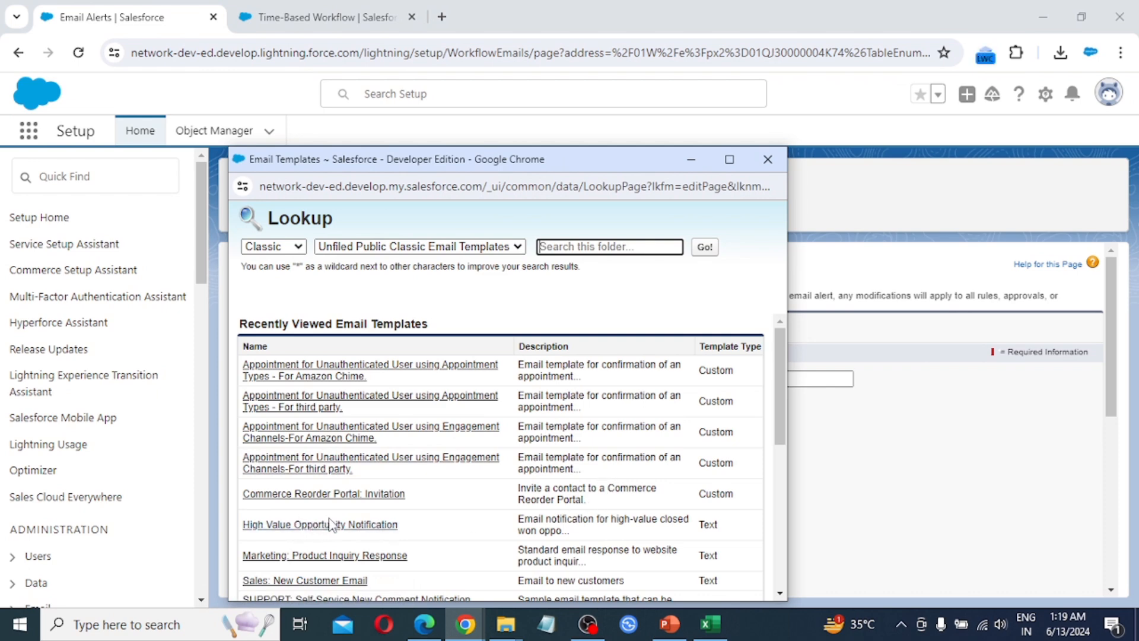
{"action": "left_click", "coordinate": [380, 525]}
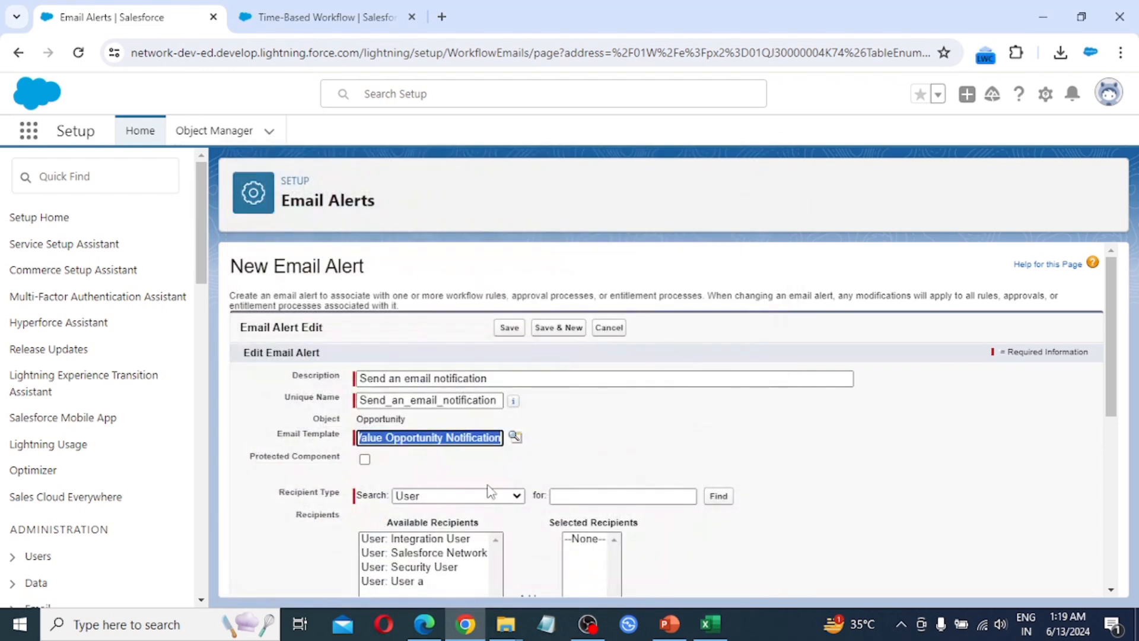
{"action": "scroll", "coordinate": [458, 496], "scroll_direction": "down", "scroll_amount": 2}
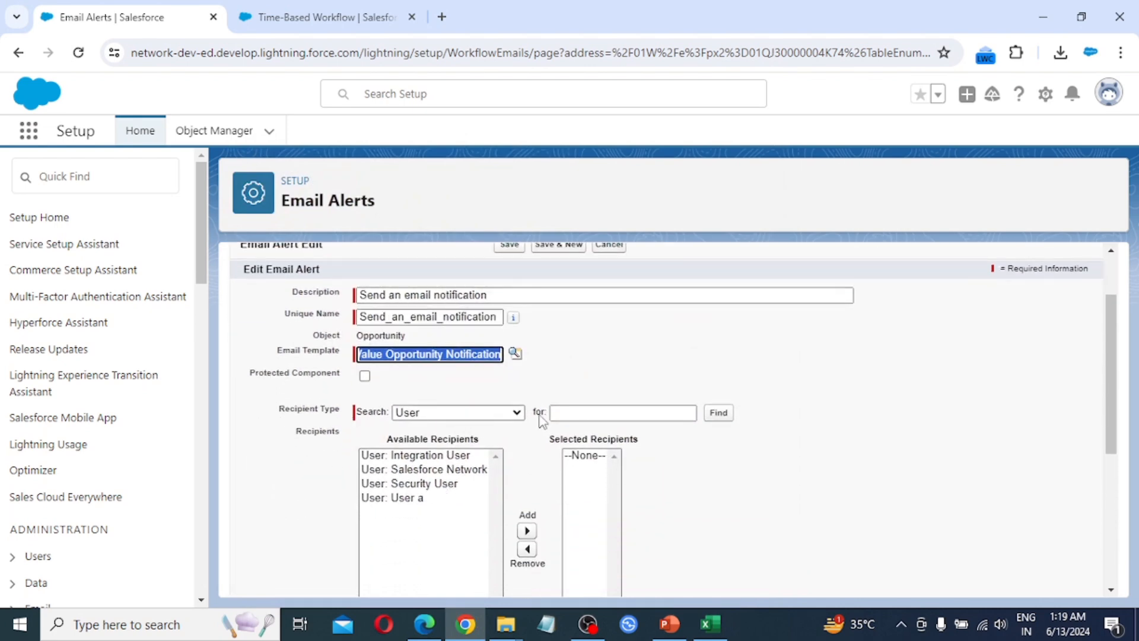
{"action": "left_click", "coordinate": [417, 499]}
{"action": "scroll", "coordinate": [417, 503], "scroll_direction": "down", "scroll_amount": 1}
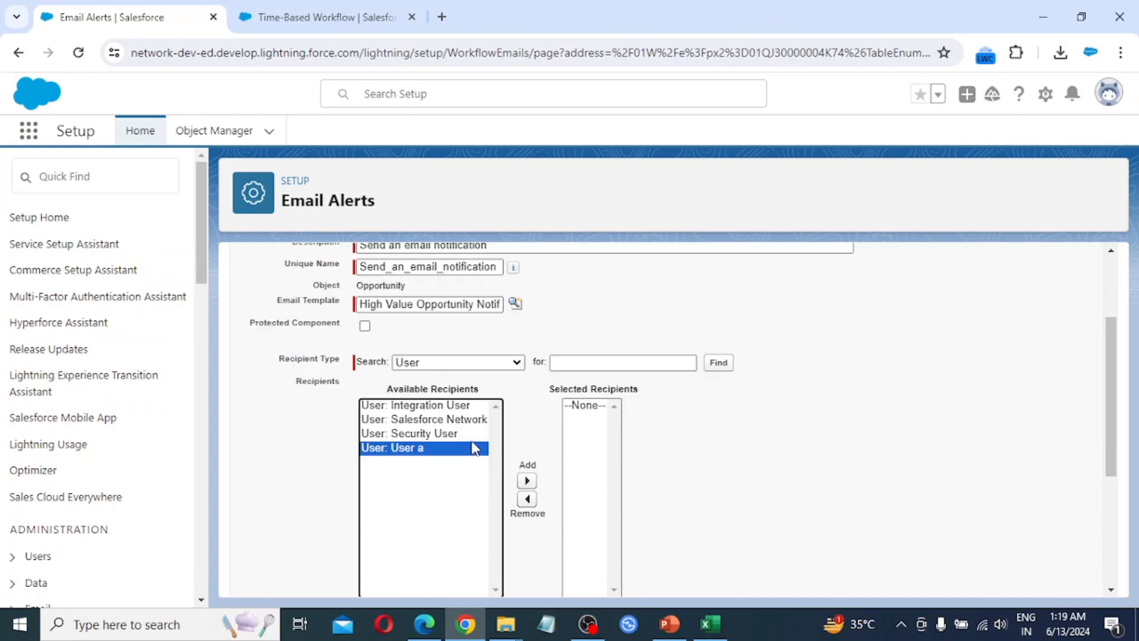
{"action": "scroll", "coordinate": [475, 448], "scroll_direction": "up", "scroll_amount": 2}
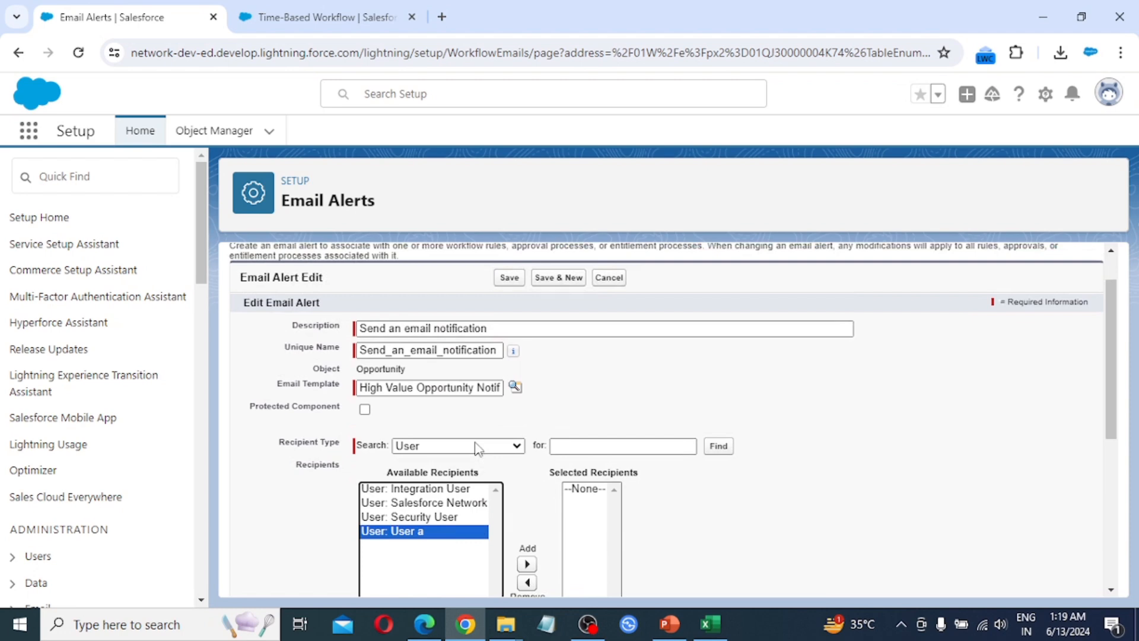
{"action": "left_click", "coordinate": [527, 565]}
{"action": "scroll", "coordinate": [527, 565], "scroll_direction": "down", "scroll_amount": 2}
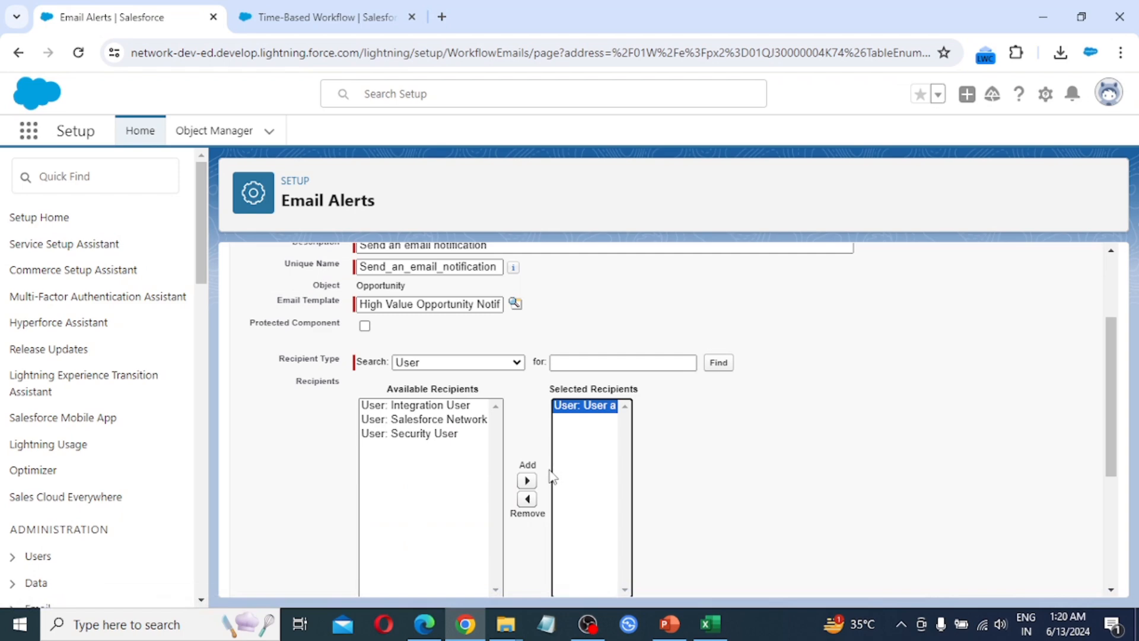
Review the alert's recipients, additional emails and From Email Address settings, and save the email alert
{"action": "scroll", "coordinate": [552, 477], "scroll_direction": "down", "scroll_amount": 4}
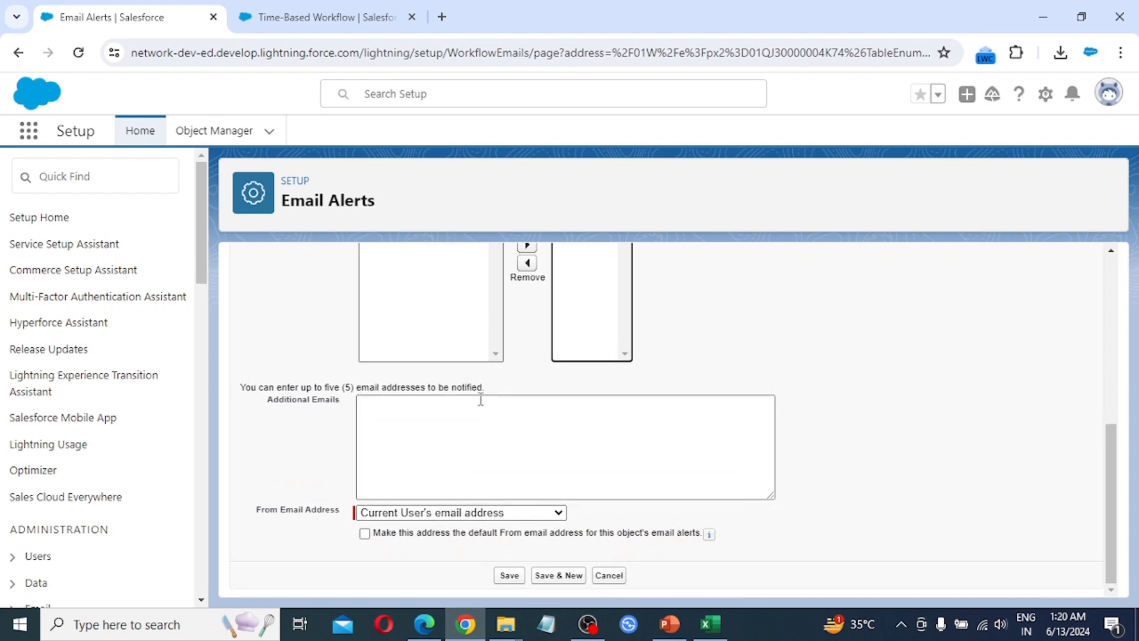
{"action": "scroll", "coordinate": [539, 451], "scroll_direction": "up", "scroll_amount": 4}
{"action": "scroll", "coordinate": [541, 447], "scroll_direction": "down", "scroll_amount": 4}
{"action": "scroll", "coordinate": [586, 381], "scroll_direction": "up", "scroll_amount": 3}
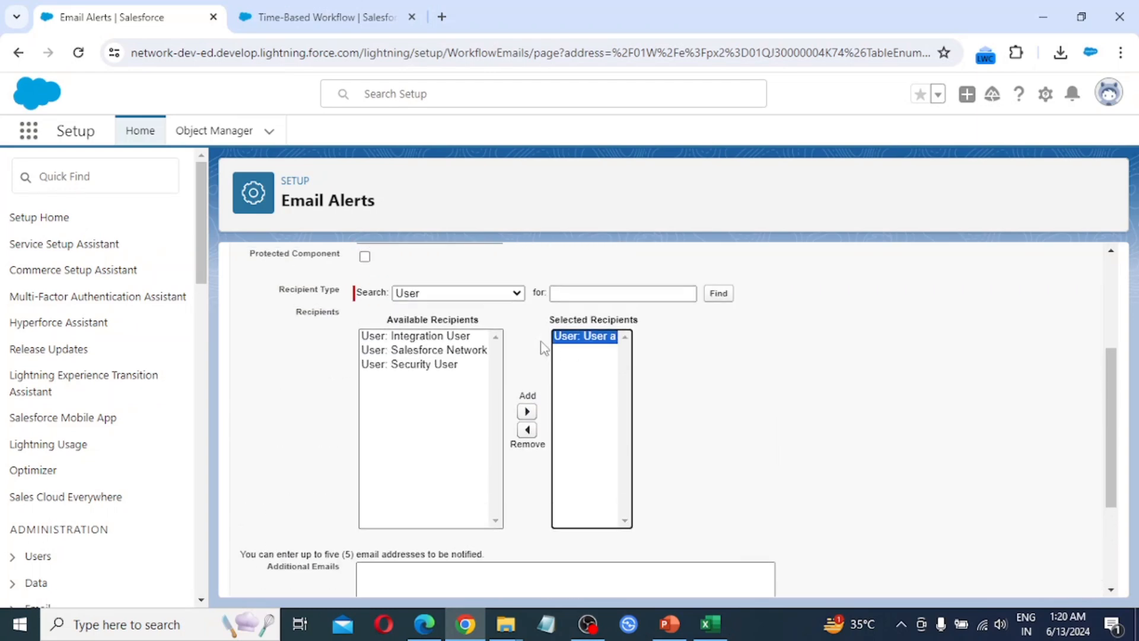
{"action": "scroll", "coordinate": [582, 450], "scroll_direction": "down", "scroll_amount": 3}
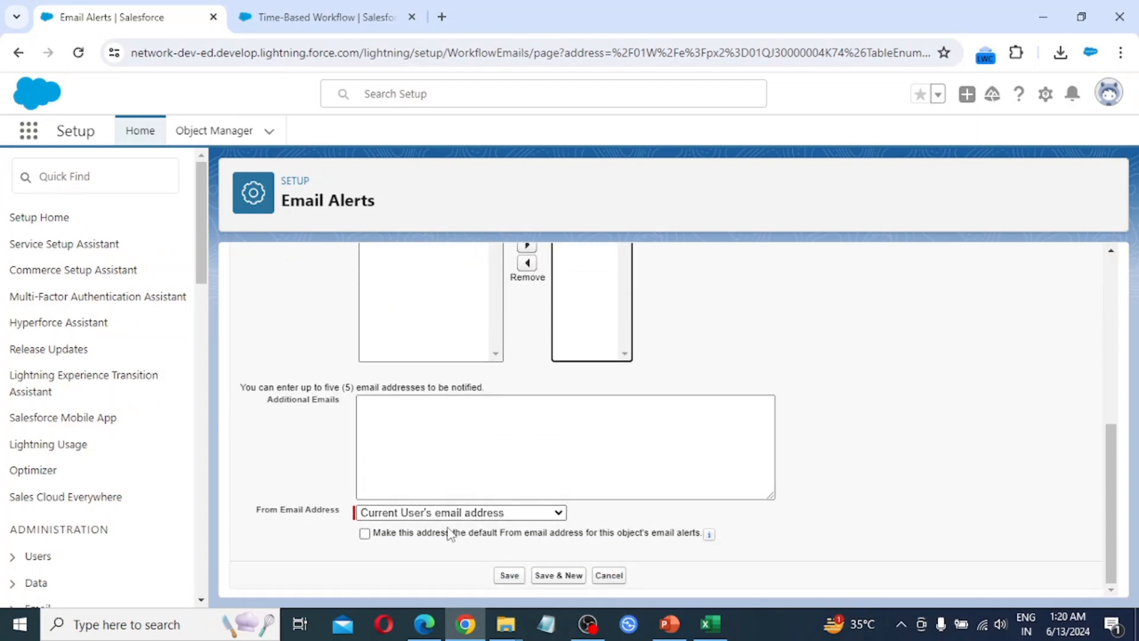
{"action": "left_click", "coordinate": [509, 575]}
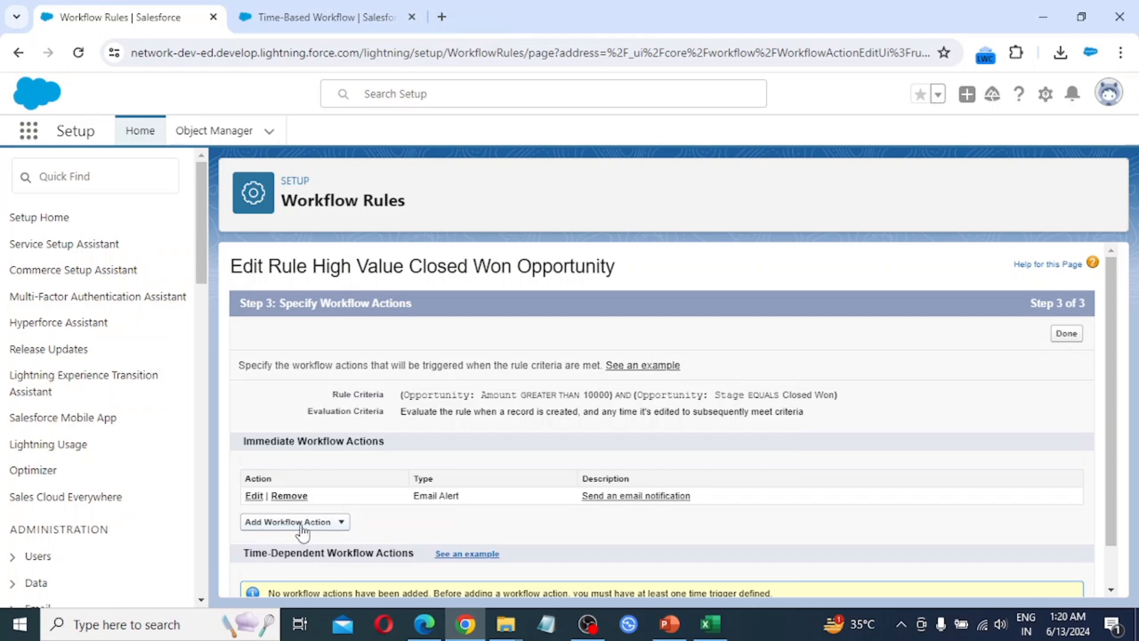
Add a new field update as an immediate workflow action, named "Update Type", targeting the Opportunity's Type field
{"action": "left_click", "coordinate": [339, 523]}
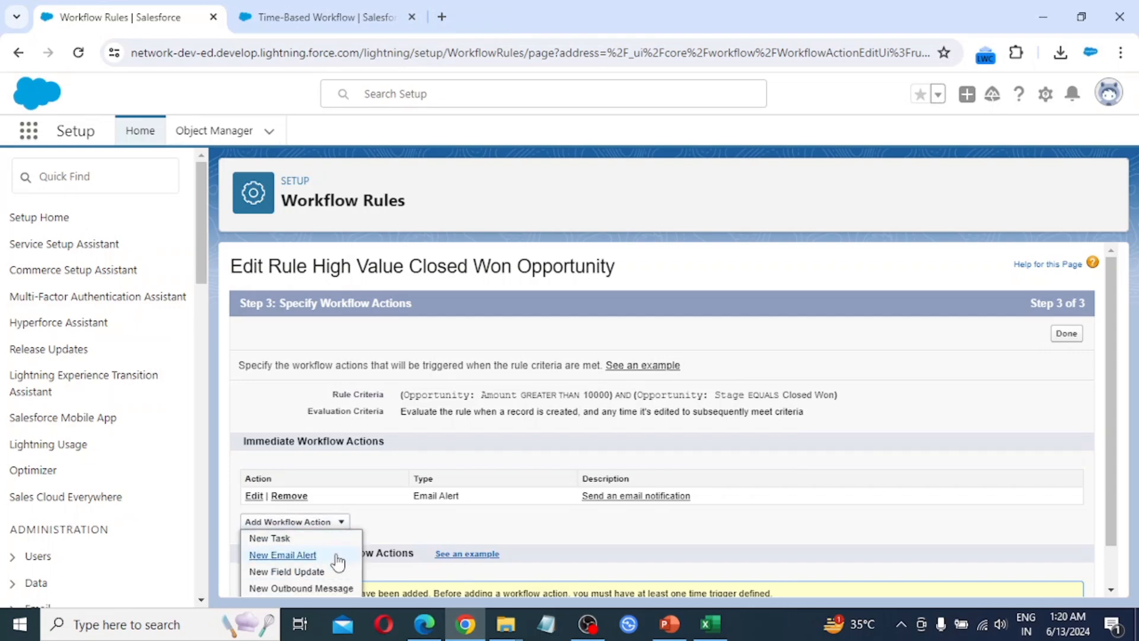
{"action": "scroll", "coordinate": [337, 558], "scroll_direction": "down", "scroll_amount": 1}
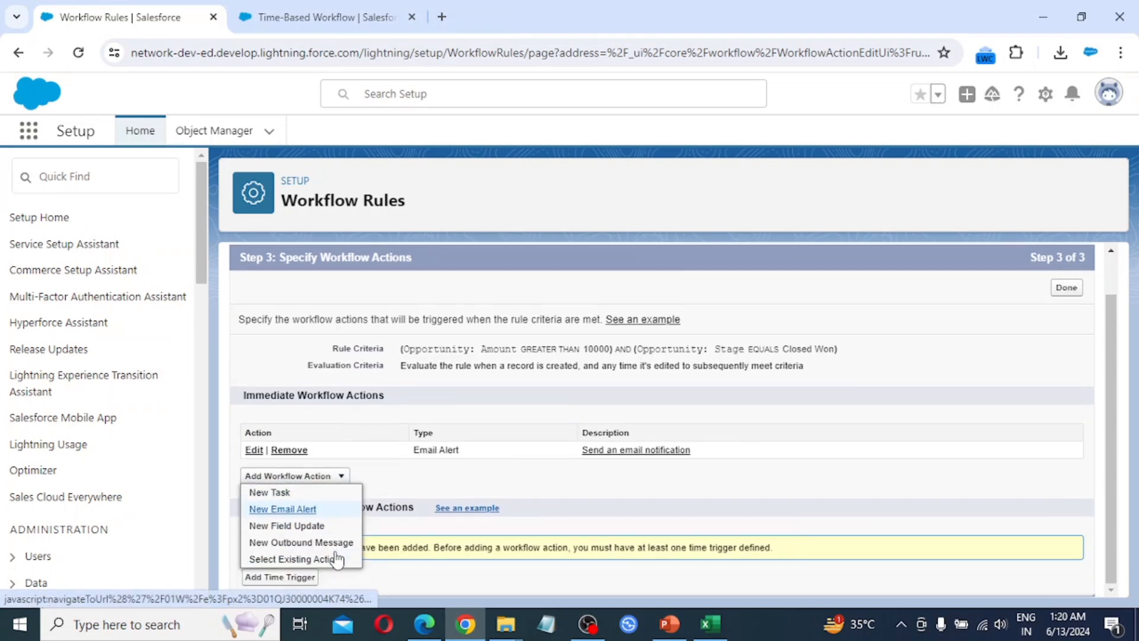
{"action": "left_click", "coordinate": [286, 527]}
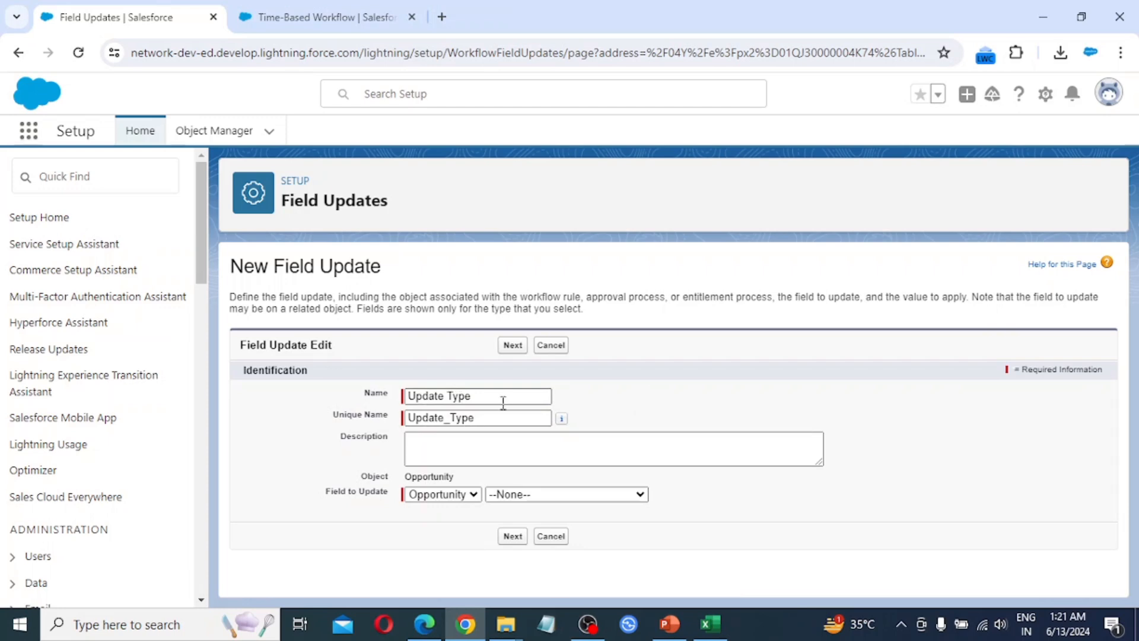
{"action": "left_click", "coordinate": [540, 498]}
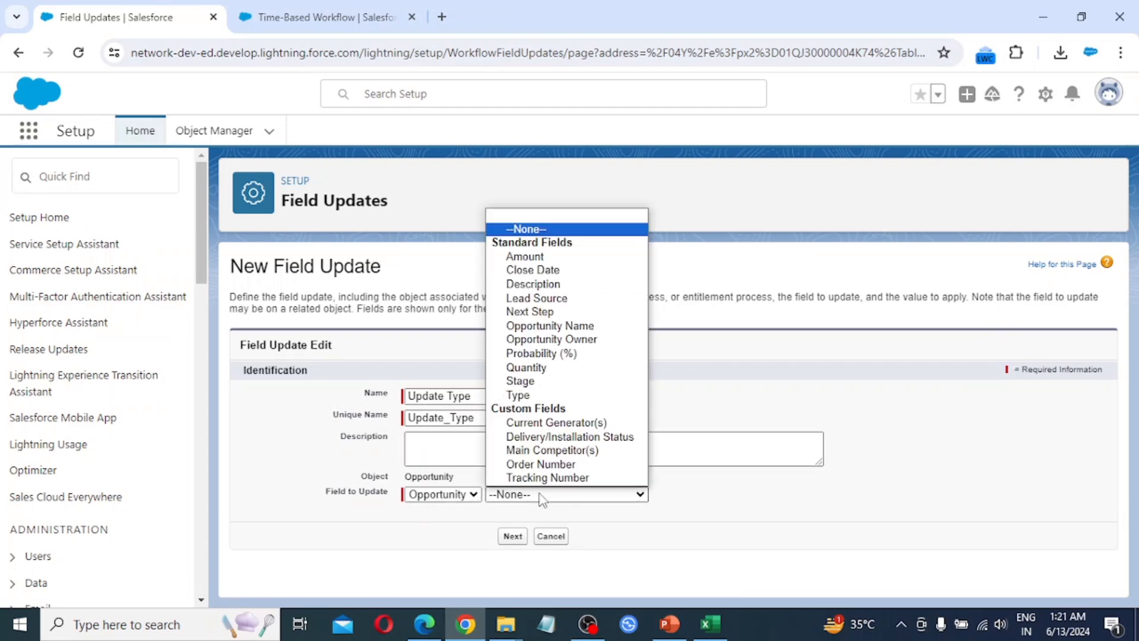
{"action": "left_click", "coordinate": [543, 396]}
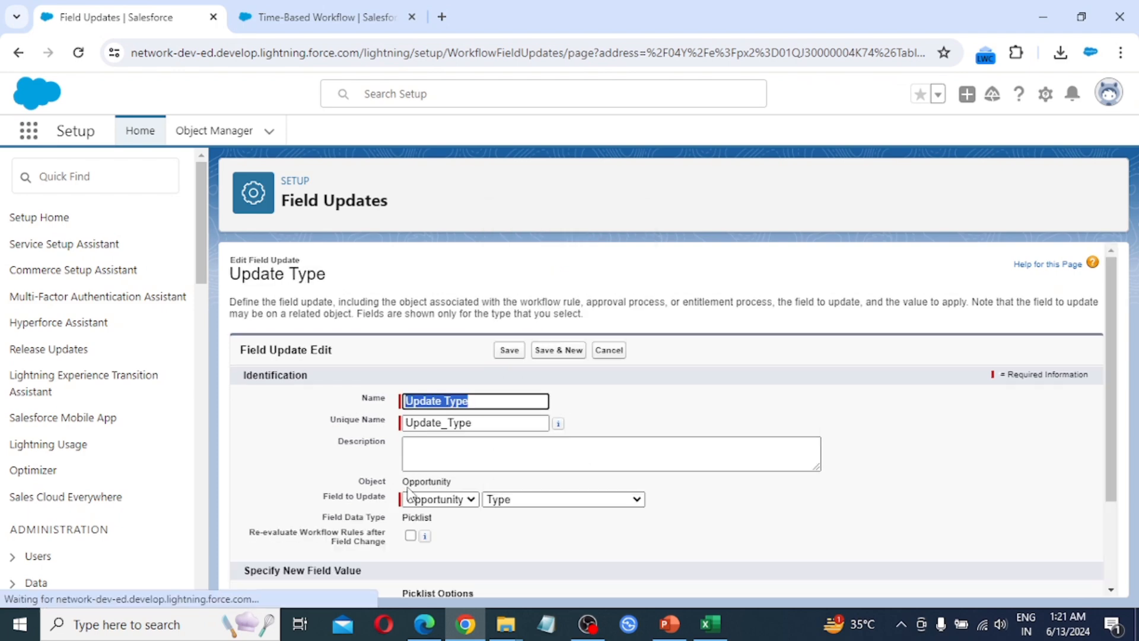
Set the field update's new value to the specific picklist value New Customer and save it
{"action": "scroll", "coordinate": [418, 500], "scroll_direction": "down", "scroll_amount": 2}
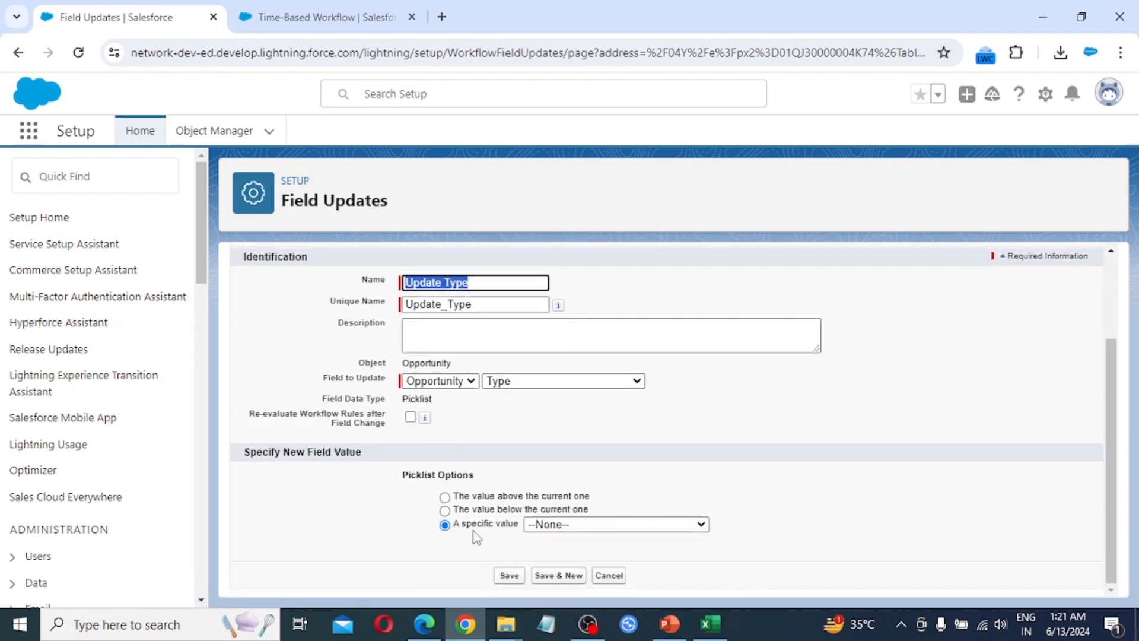
{"action": "left_click", "coordinate": [568, 531]}
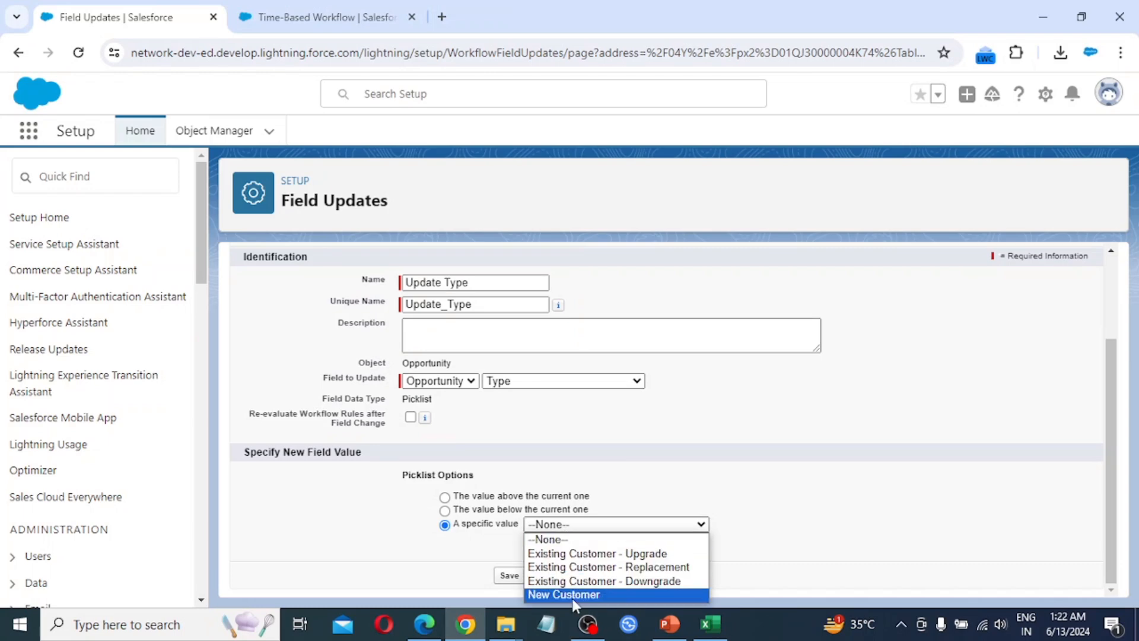
{"action": "left_click", "coordinate": [584, 595]}
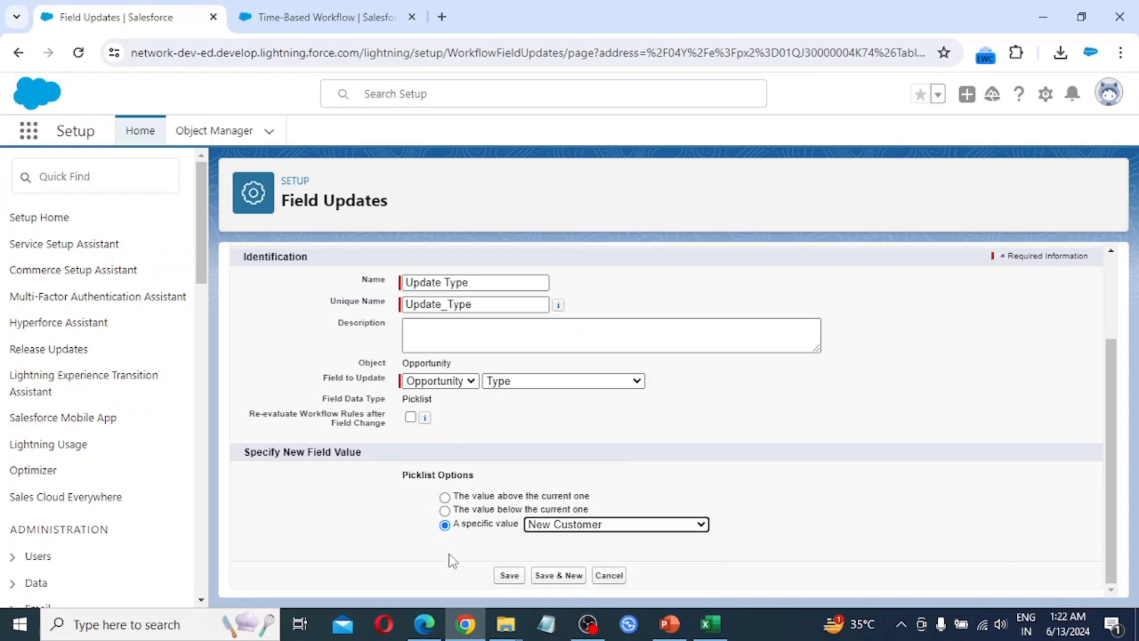
{"action": "left_click", "coordinate": [510, 575]}
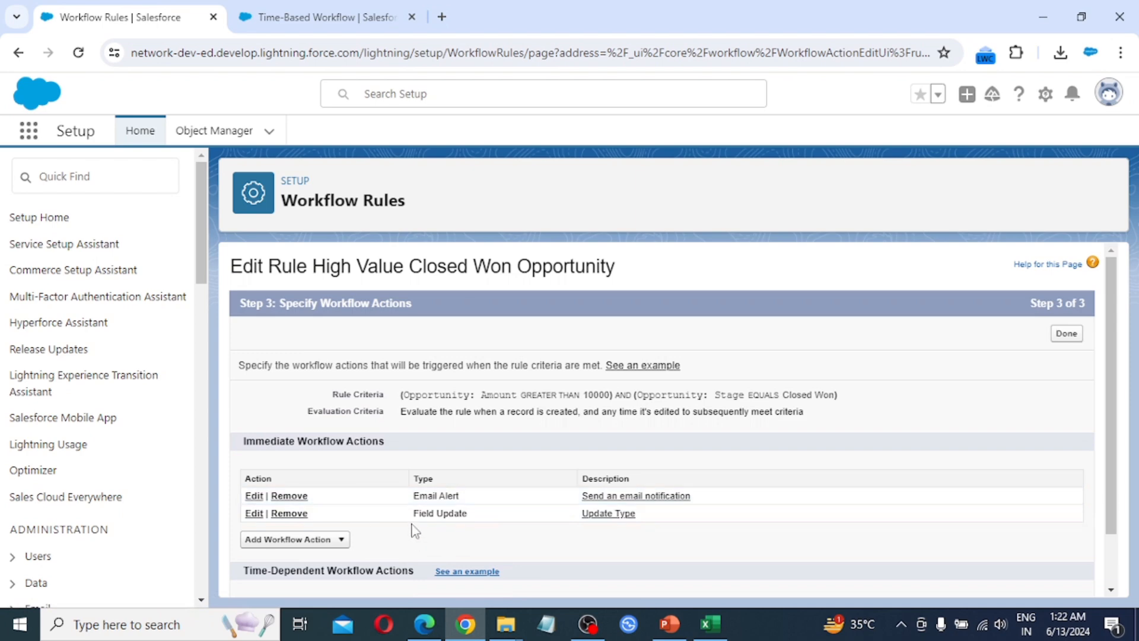
Add a new task as an immediate workflow action, assigned to Salesforce Network, with the subject "High-Value Opportunity!" and unique name High_Value_Opportunity
{"action": "left_click", "coordinate": [344, 541]}
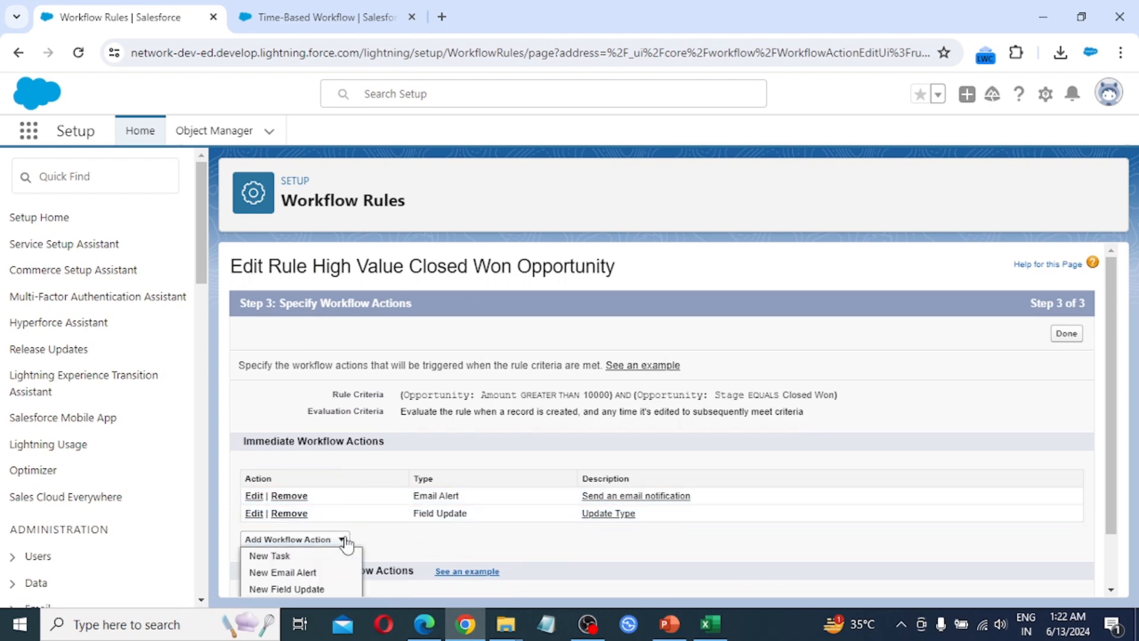
{"action": "scroll", "coordinate": [346, 543], "scroll_direction": "down", "scroll_amount": 1}
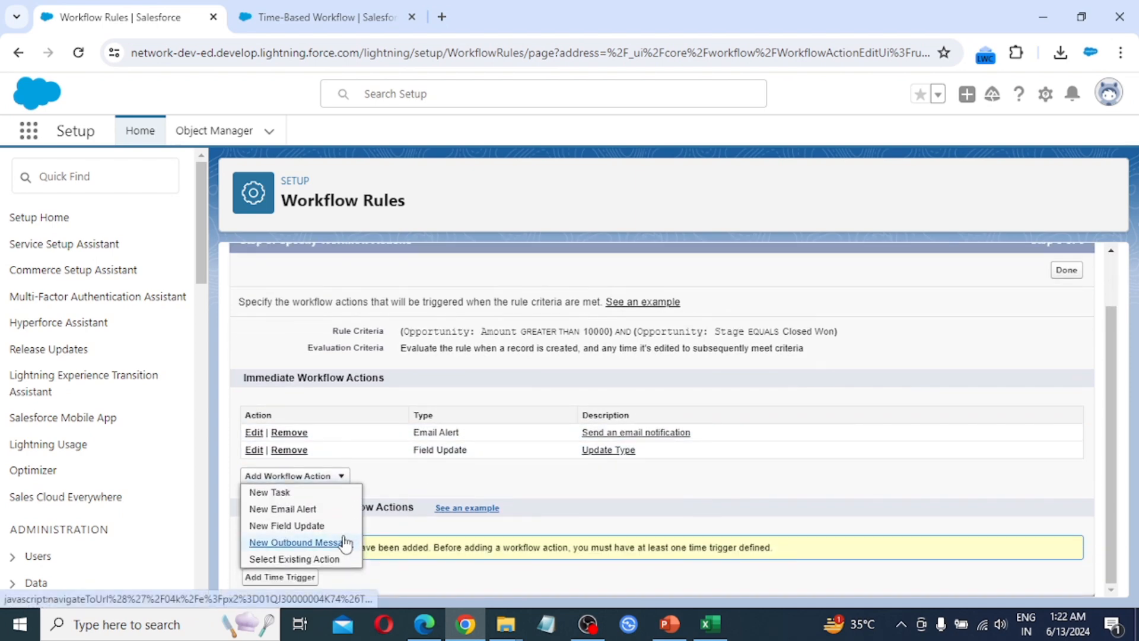
{"action": "left_click", "coordinate": [270, 493]}
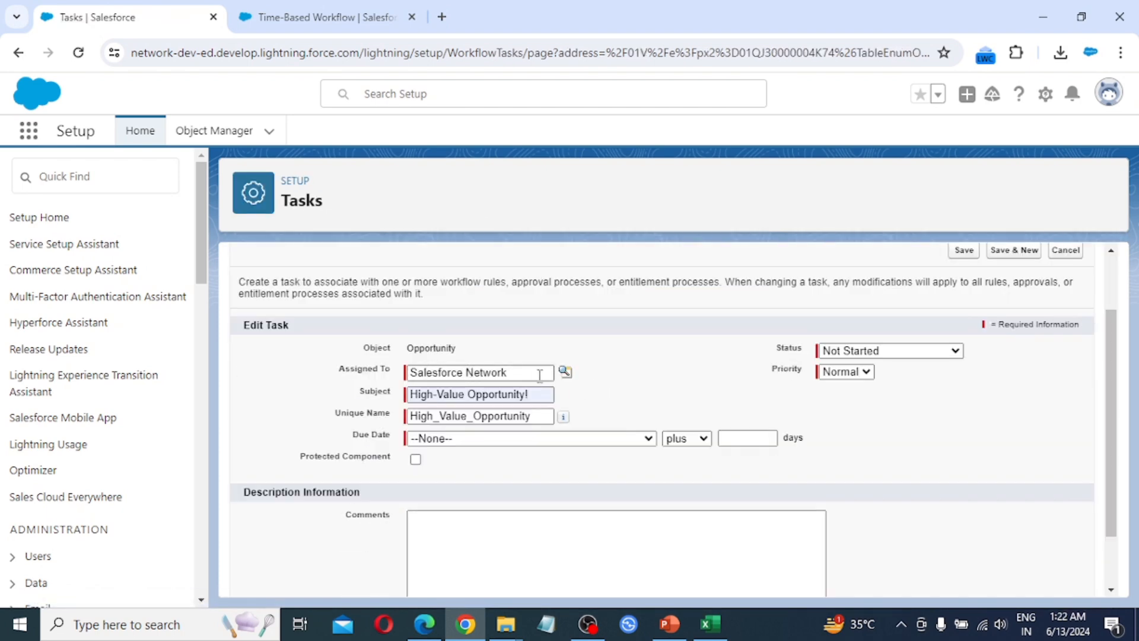
{"action": "left_click", "coordinate": [565, 372]}
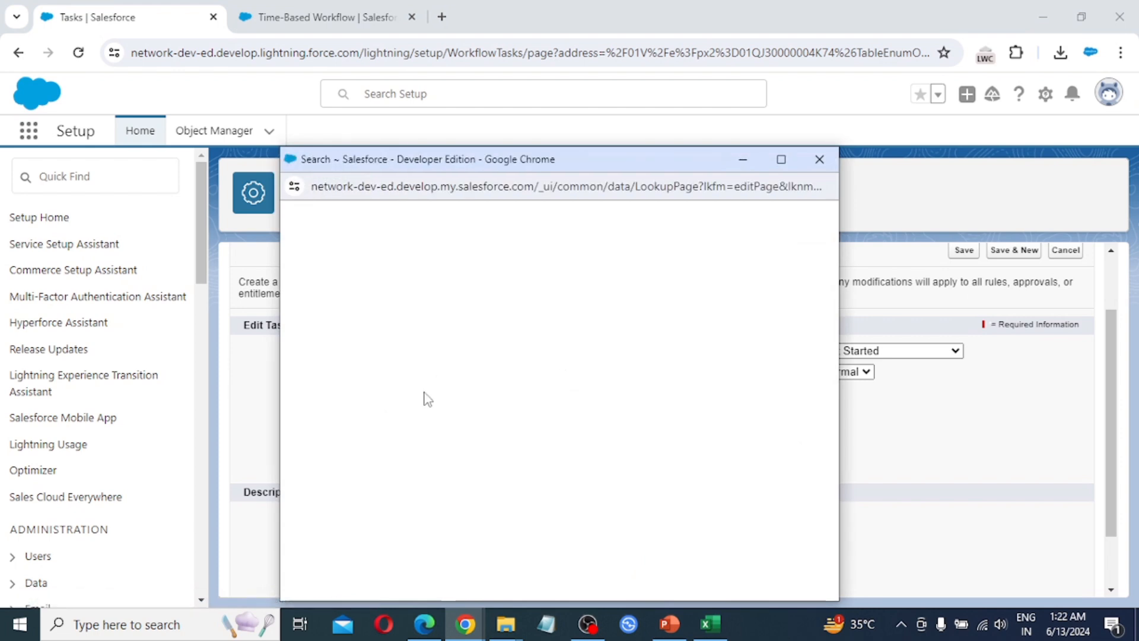
{"action": "left_click", "coordinate": [338, 375]}
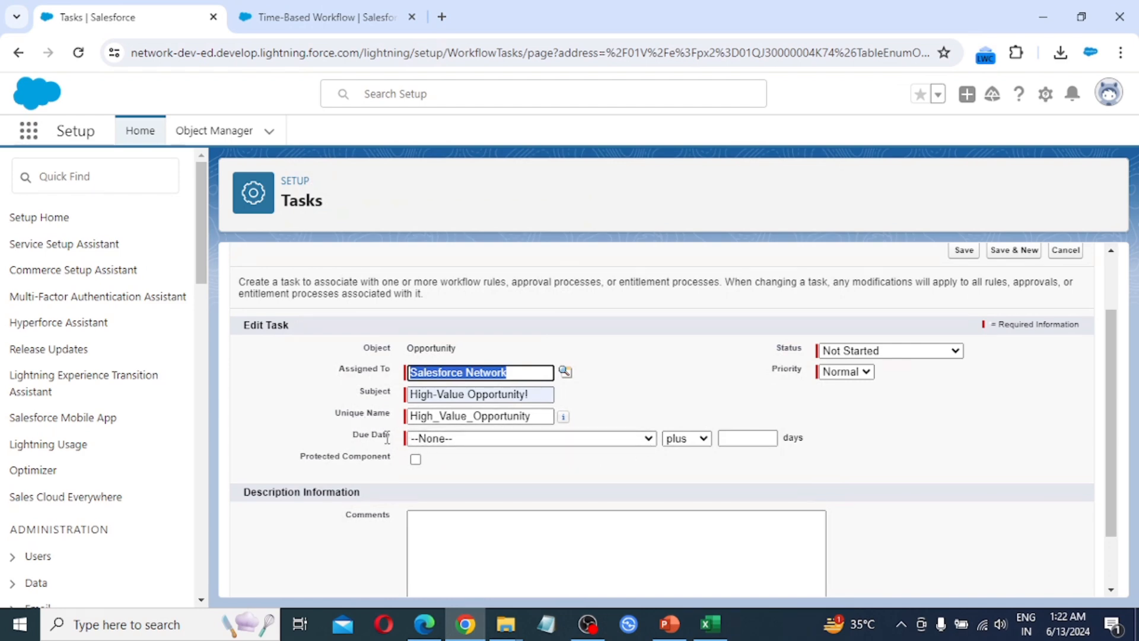
Set the task's due date to Opportunity: Created Date plus 1 day
{"action": "left_click", "coordinate": [461, 440]}
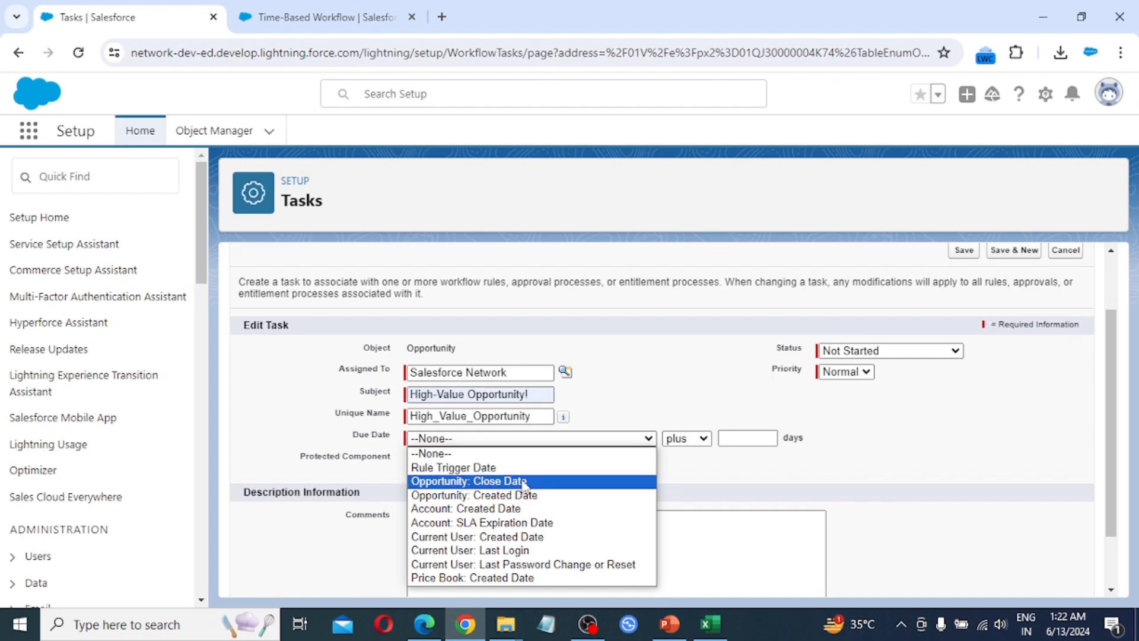
{"action": "left_click", "coordinate": [552, 496]}
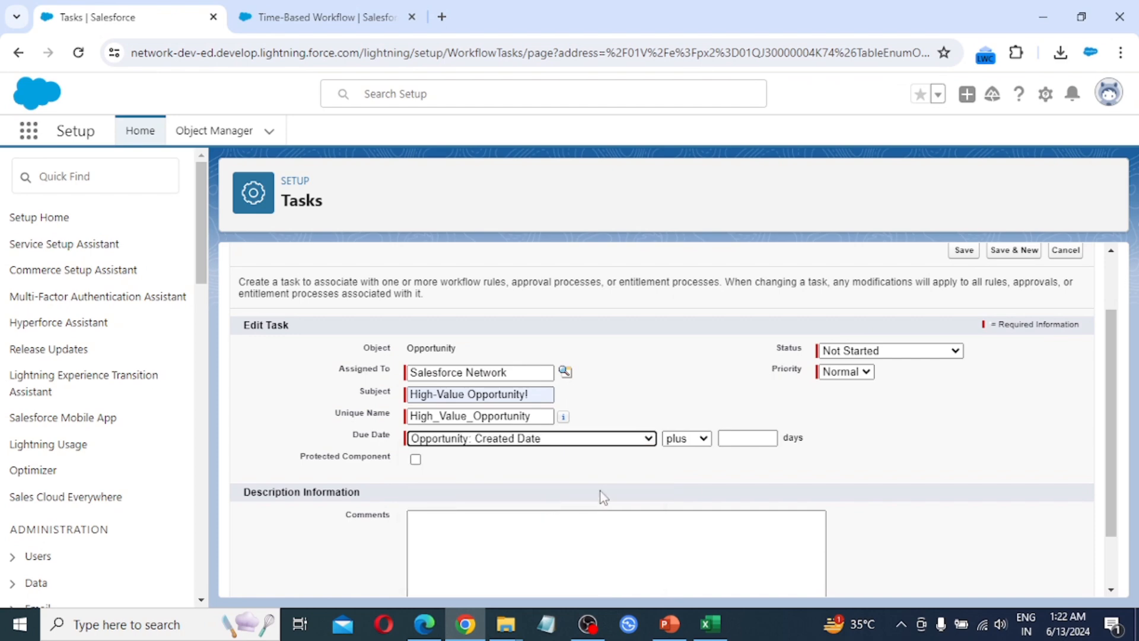
{"action": "left_click", "coordinate": [704, 442]}
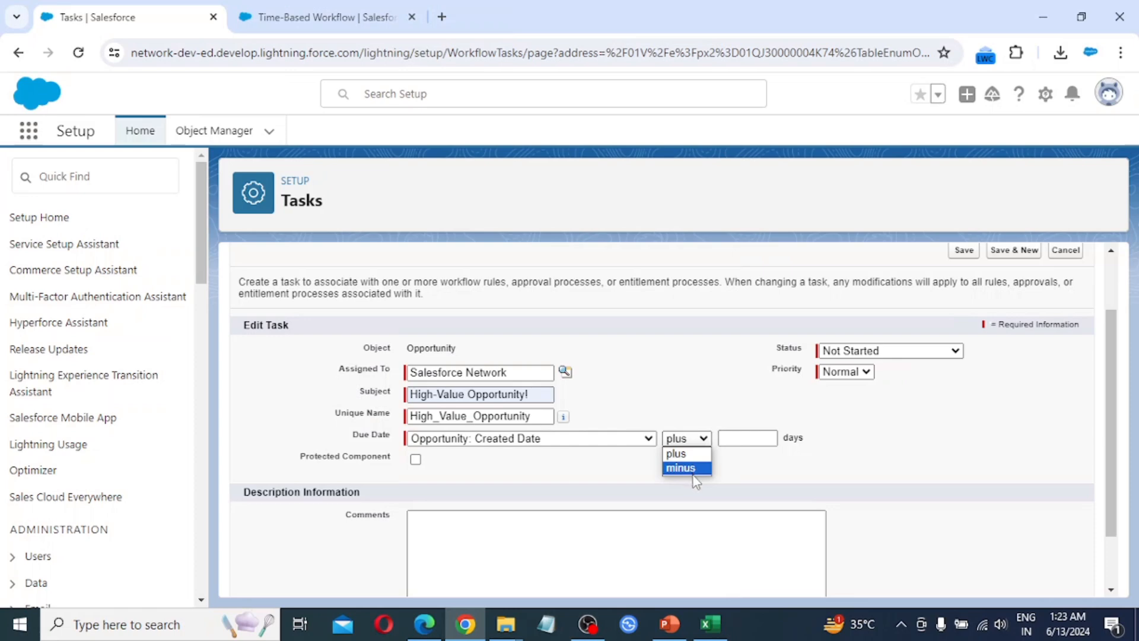
{"action": "left_click", "coordinate": [677, 454]}
{"action": "left_click", "coordinate": [748, 439]}
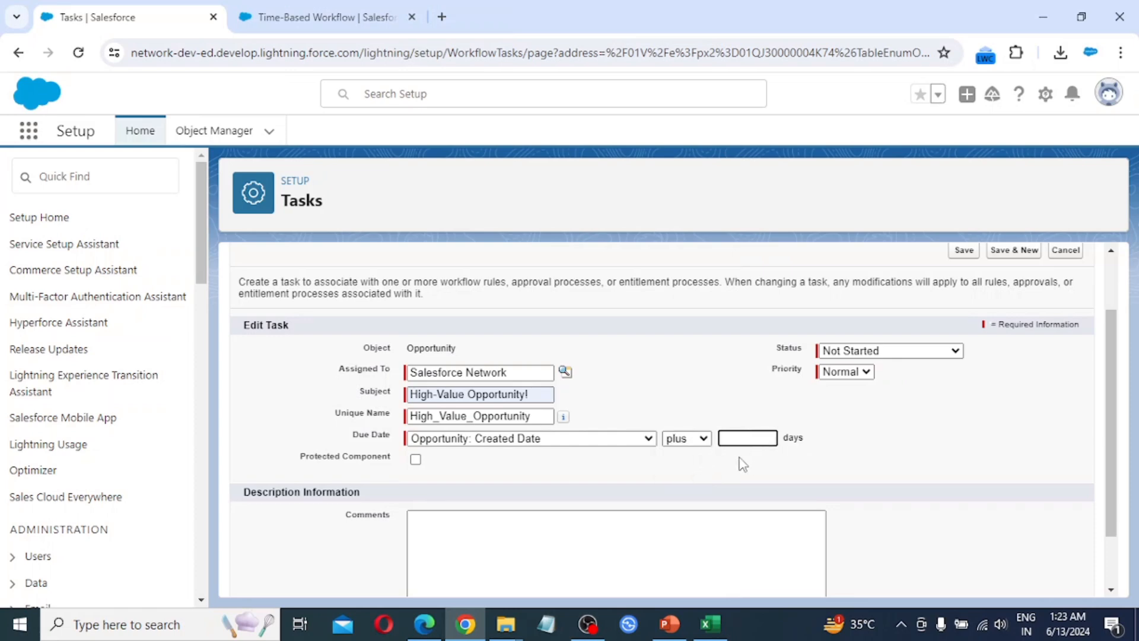
{"action": "type", "text": "1"}
Enter "New Task" as the task's comment, set its status to In Progress, and save the task
{"action": "key", "text": "Tab"}
{"action": "key", "text": "Tab"}
{"action": "type", "text": "New Task"}
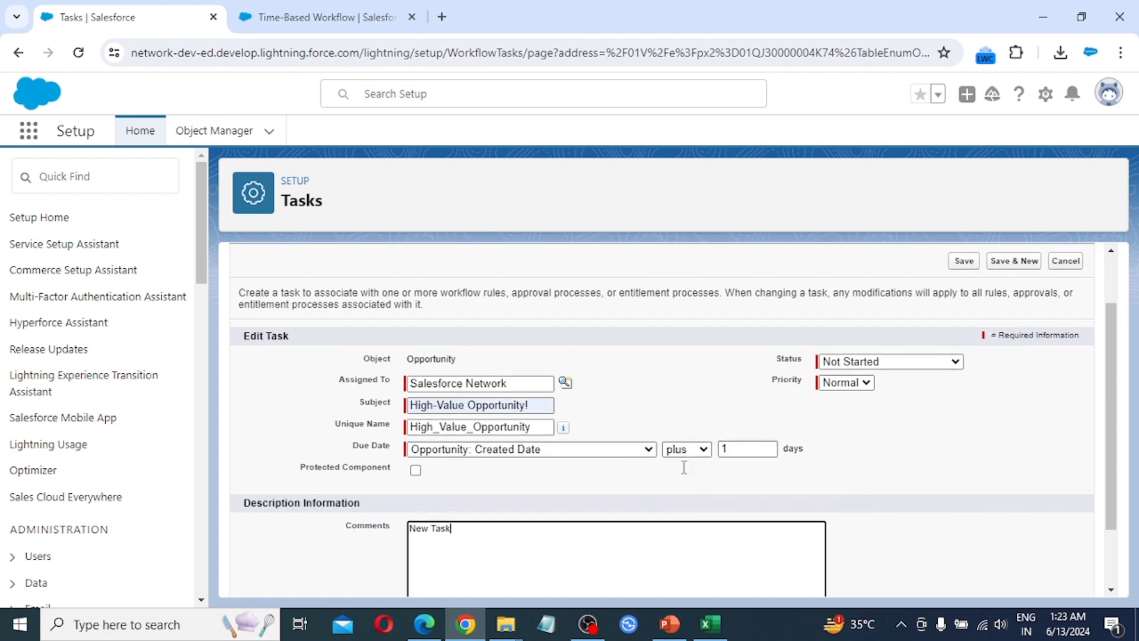
{"action": "scroll", "coordinate": [684, 467], "scroll_direction": "down", "scroll_amount": 2}
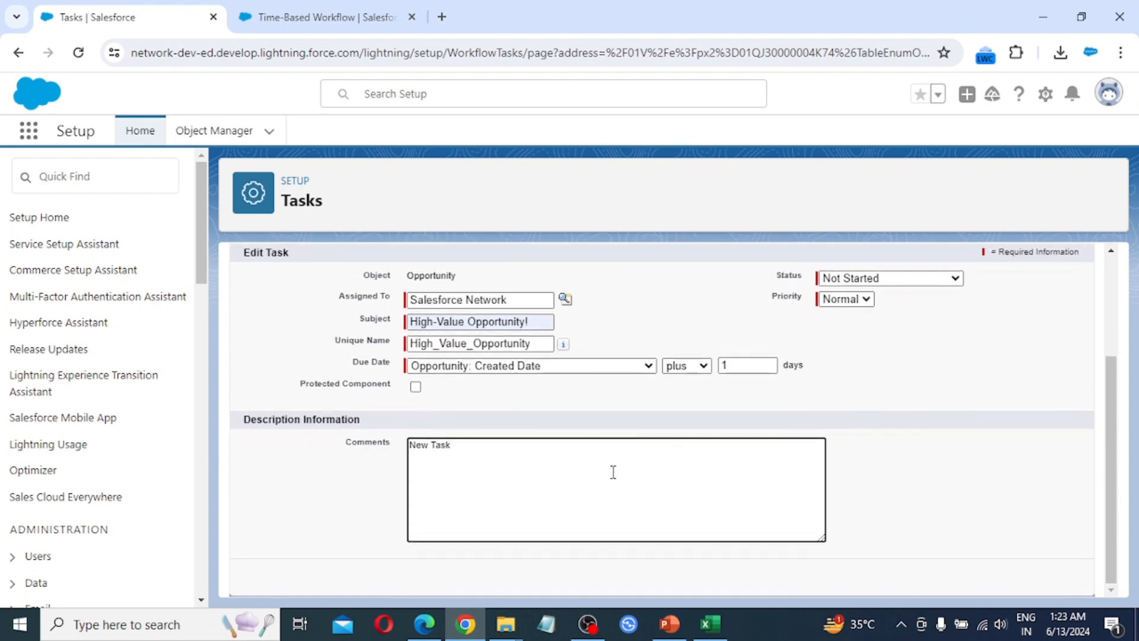
{"action": "left_click", "coordinate": [853, 279]}
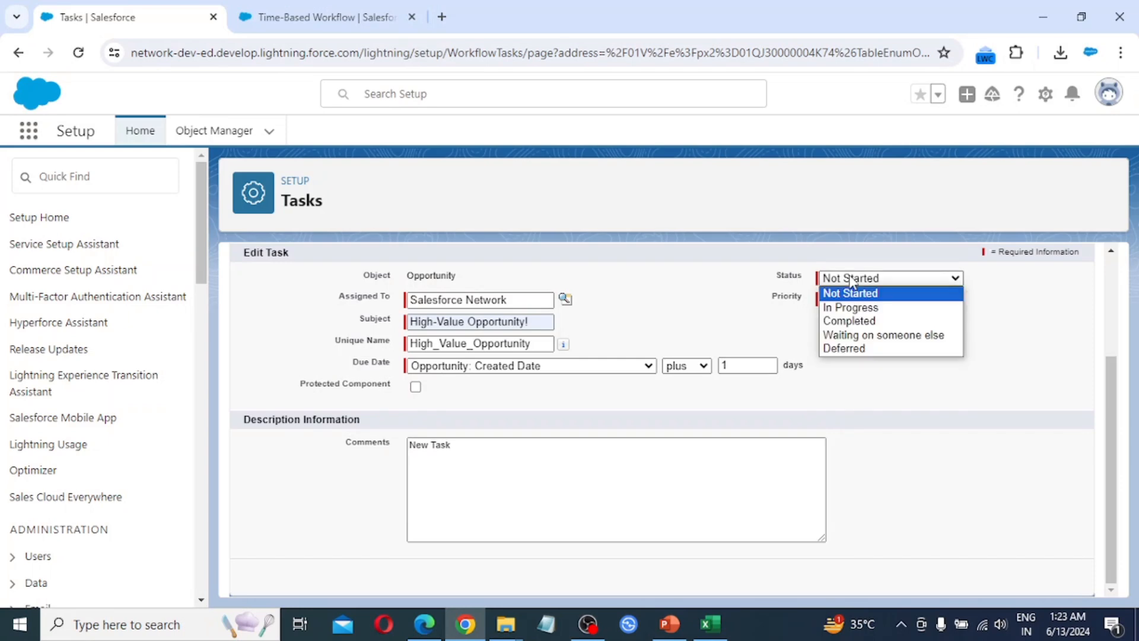
{"action": "left_click", "coordinate": [853, 309]}
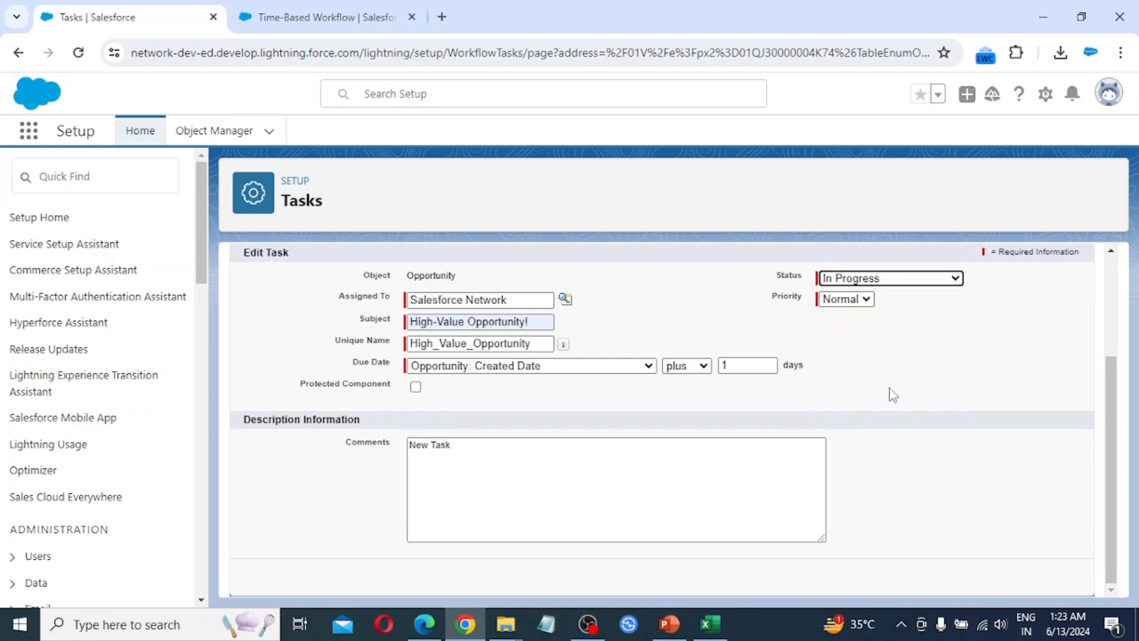
{"action": "scroll", "coordinate": [847, 404], "scroll_direction": "up", "scroll_amount": 2}
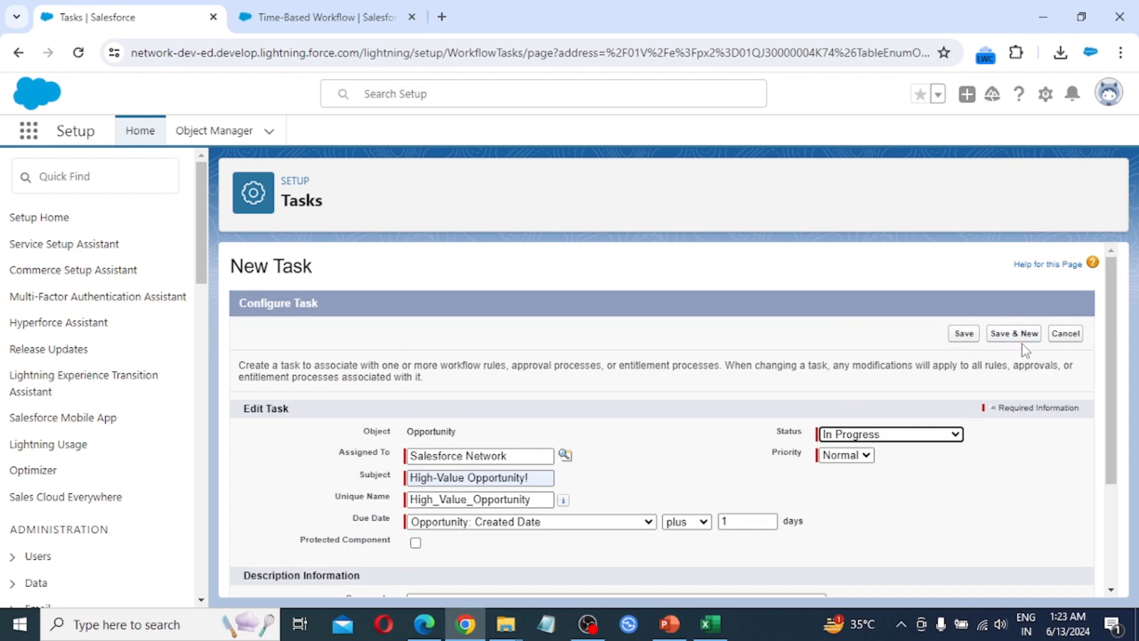
{"action": "left_click", "coordinate": [965, 336]}
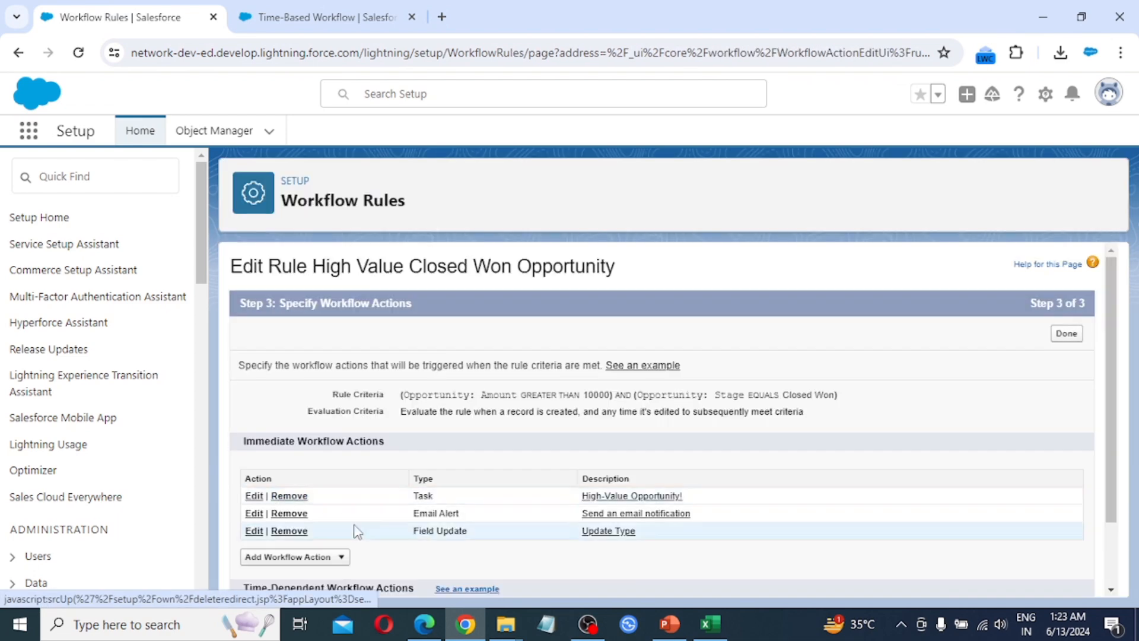
{"action": "scroll", "coordinate": [322, 526], "scroll_direction": "down", "scroll_amount": 1}
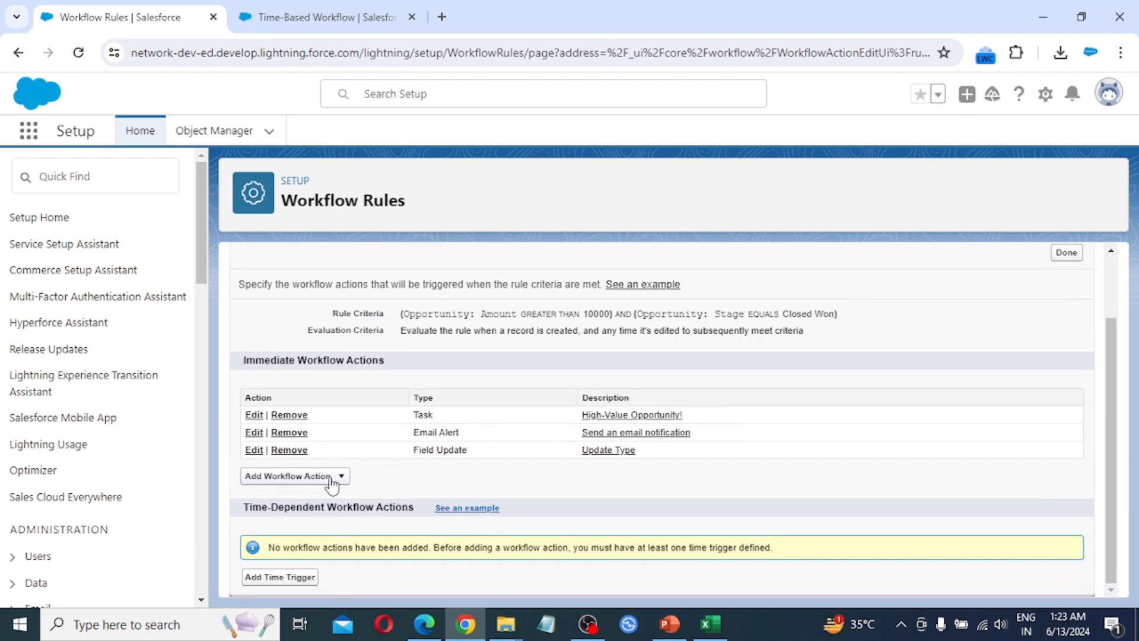
{"action": "left_click", "coordinate": [331, 478]}
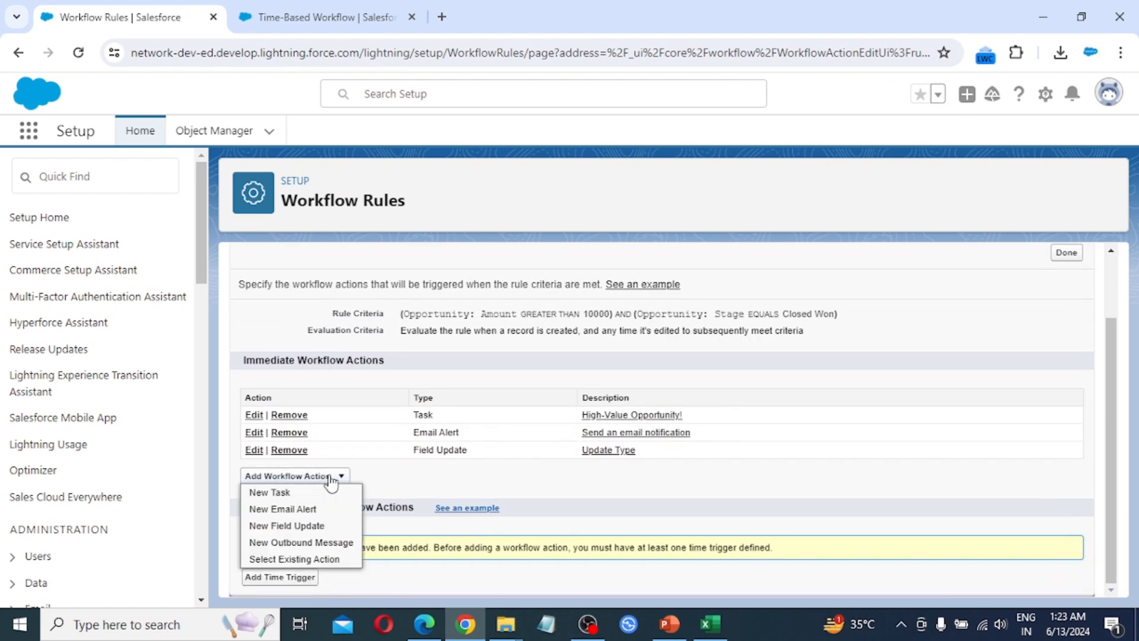
{"action": "left_click", "coordinate": [317, 543]}
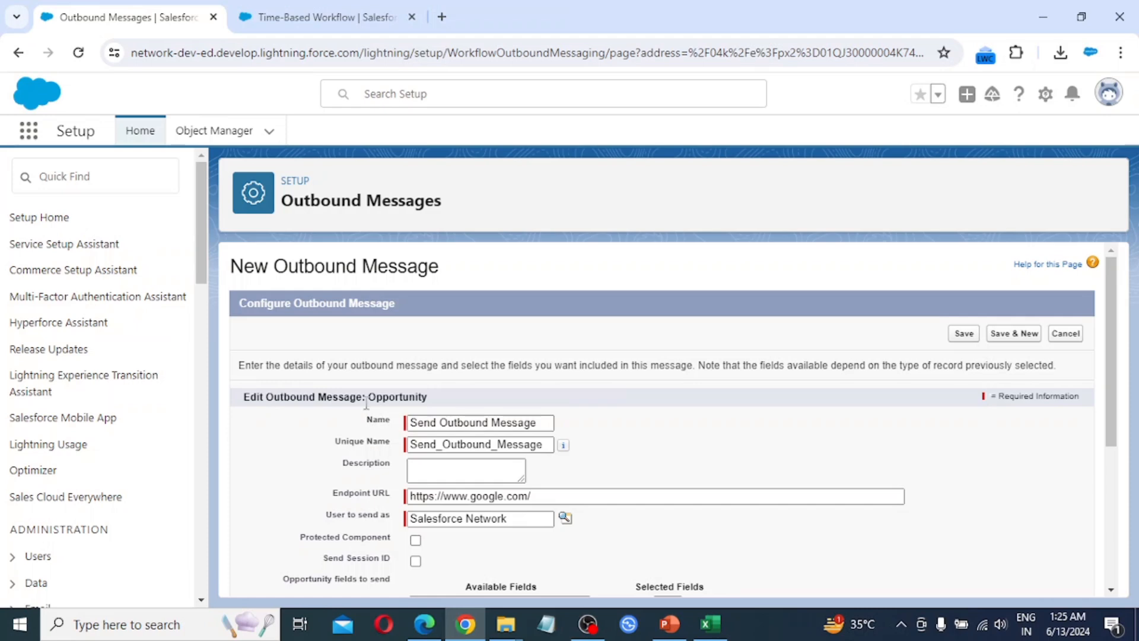
{"action": "scroll", "coordinate": [422, 413], "scroll_direction": "down", "scroll_amount": 3}
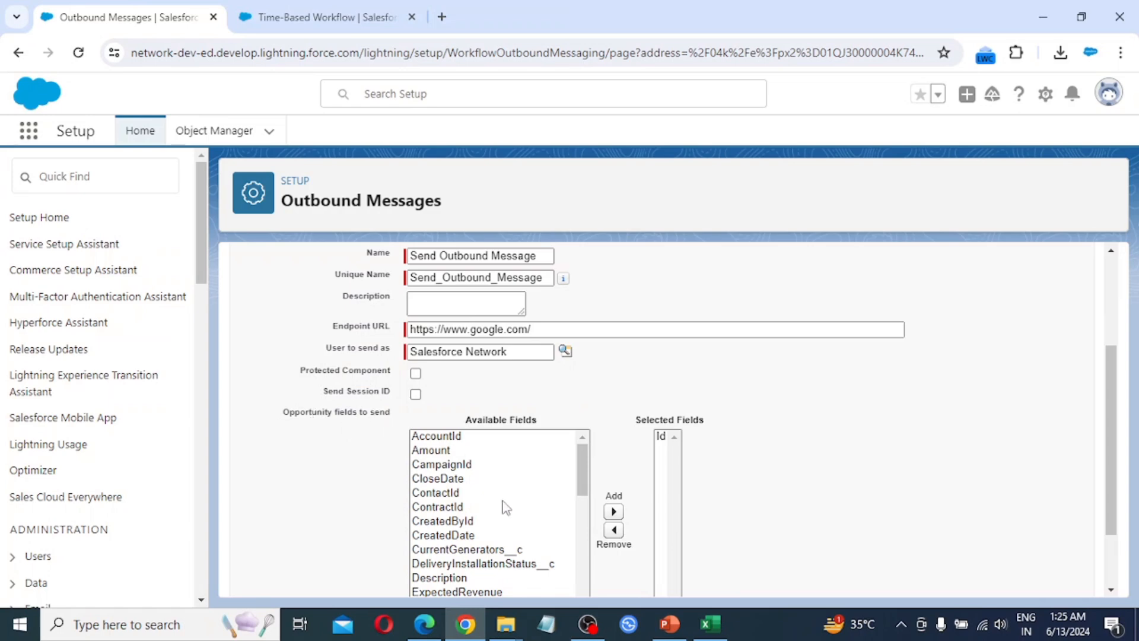
Find the Name field among the available Opportunity fields and add it to the fields the outbound message sends
{"action": "scroll", "coordinate": [457, 509], "scroll_direction": "down", "scroll_amount": 5}
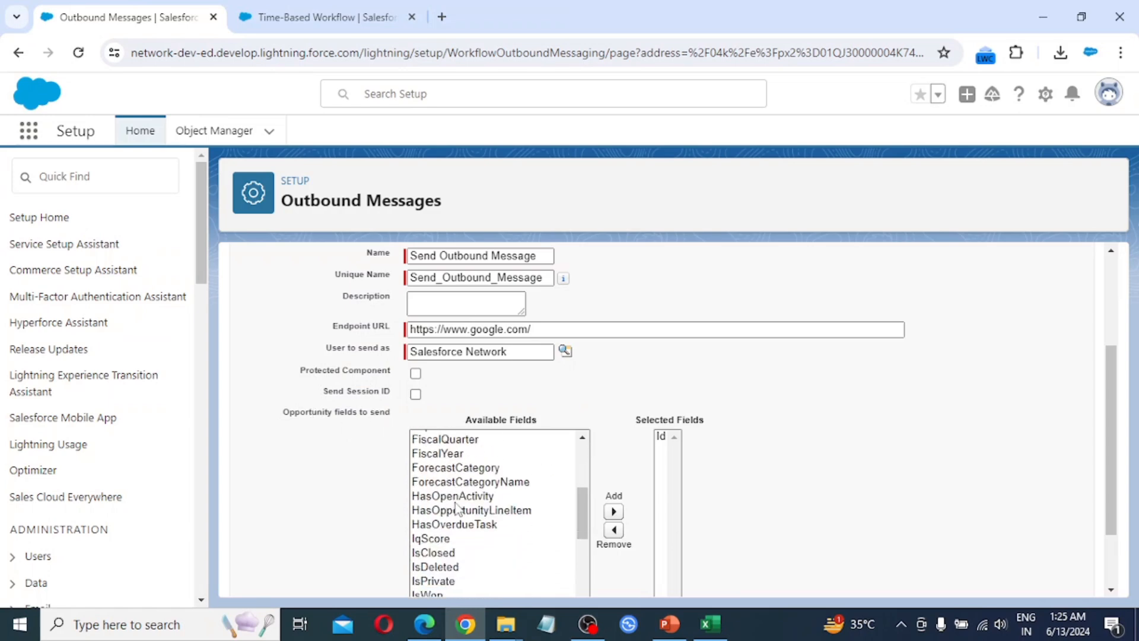
{"action": "scroll", "coordinate": [459, 508], "scroll_direction": "down", "scroll_amount": 4}
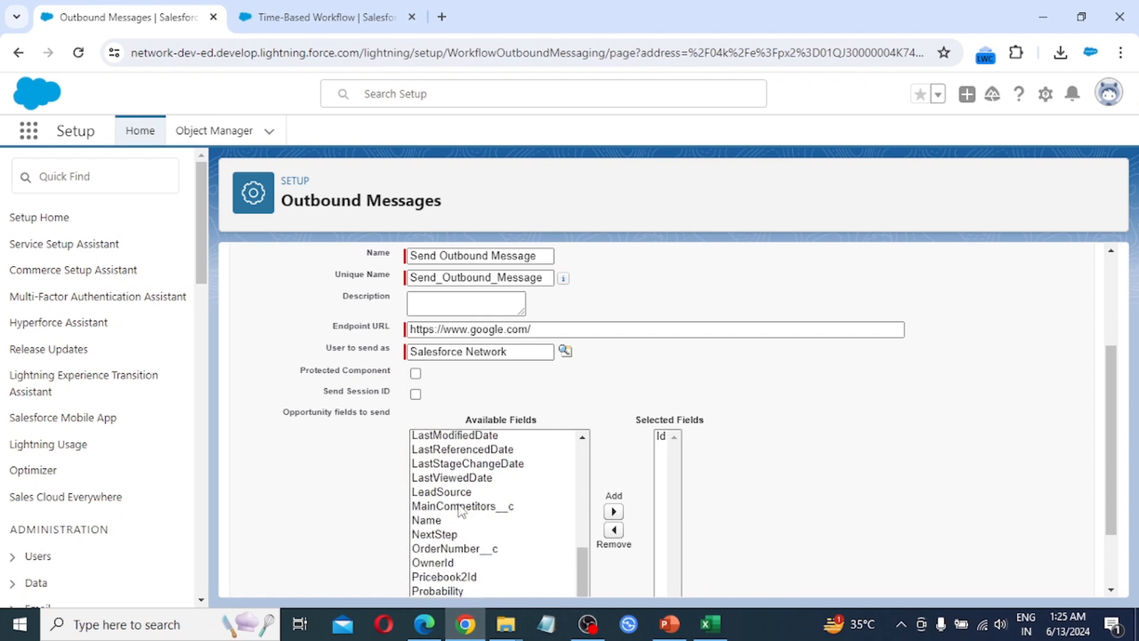
{"action": "scroll", "coordinate": [461, 508], "scroll_direction": "down", "scroll_amount": 1}
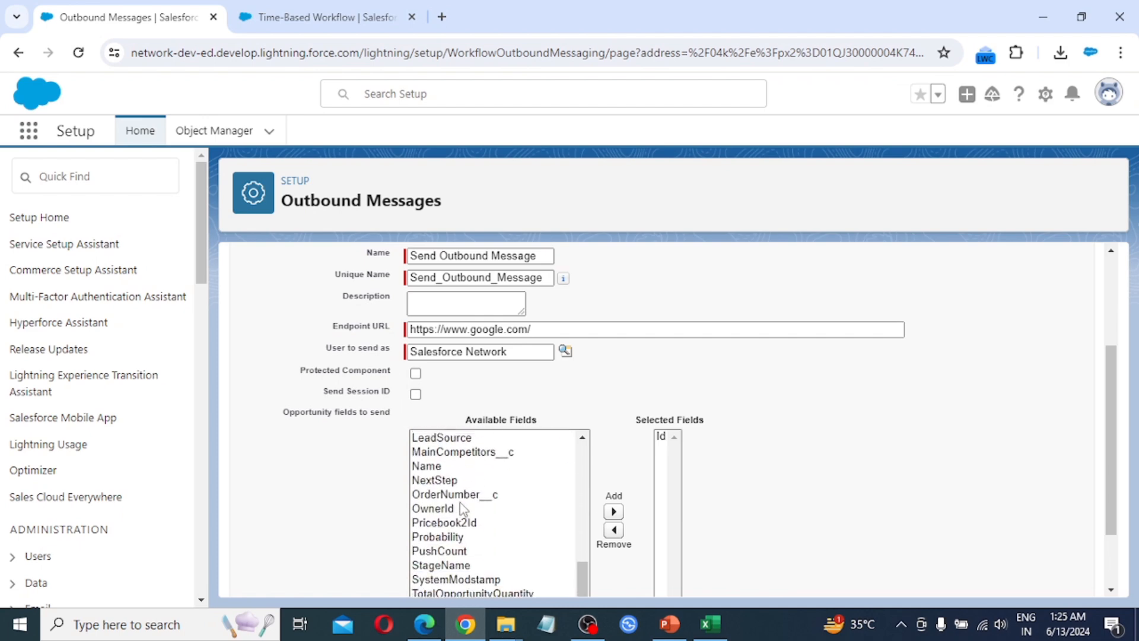
{"action": "scroll", "coordinate": [462, 508], "scroll_direction": "up", "scroll_amount": 2}
{"action": "scroll", "coordinate": [461, 508], "scroll_direction": "up", "scroll_amount": 4}
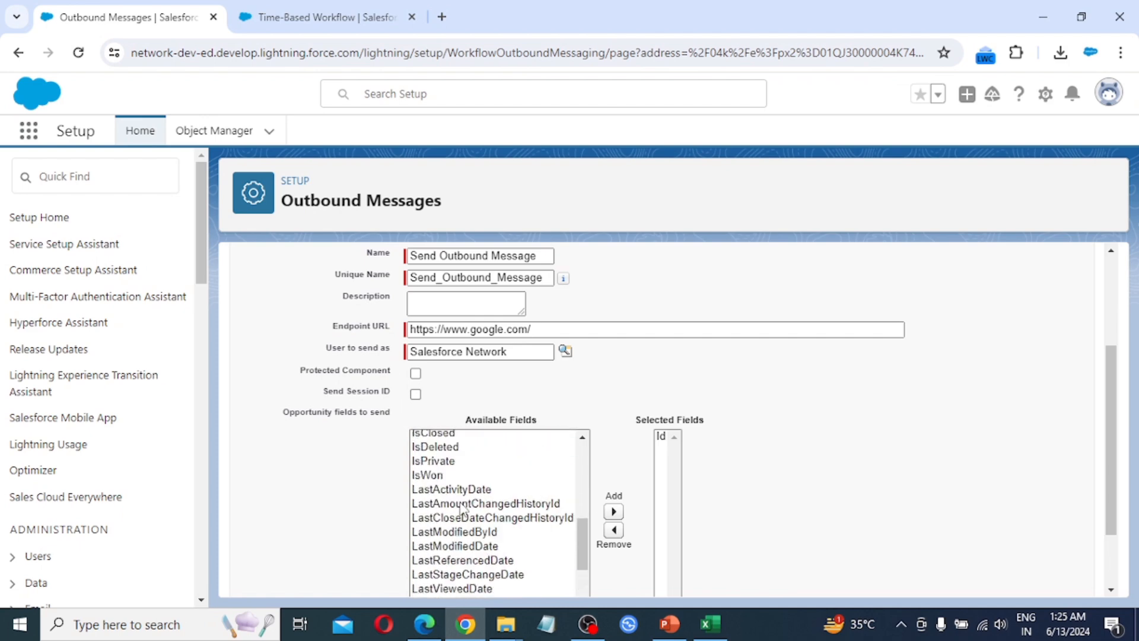
{"action": "scroll", "coordinate": [461, 509], "scroll_direction": "up", "scroll_amount": 6}
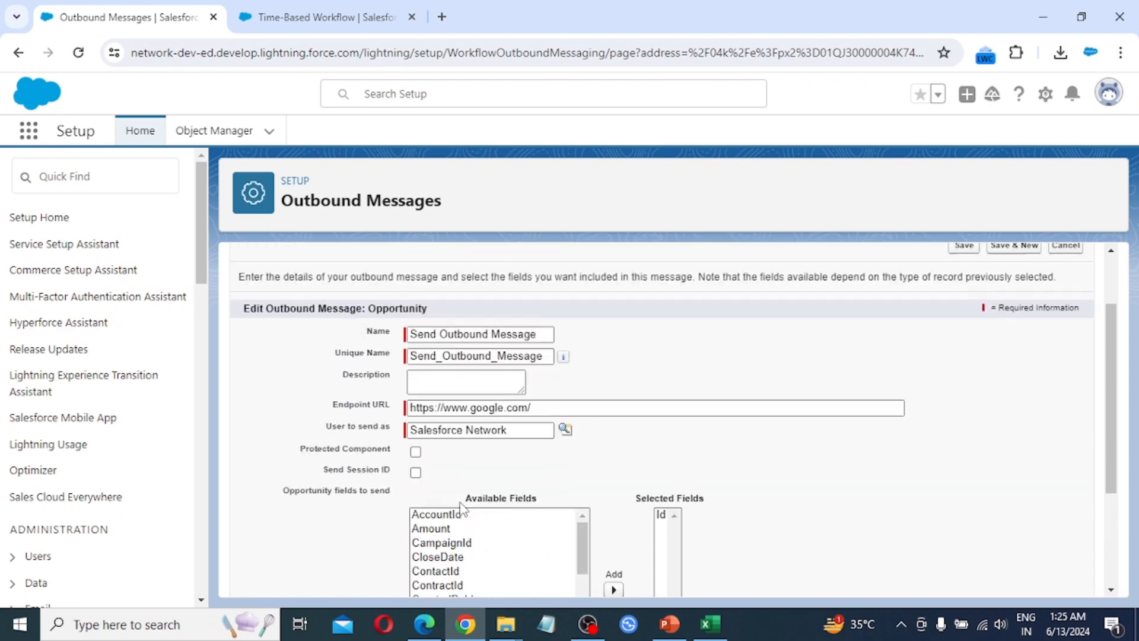
{"action": "scroll", "coordinate": [462, 509], "scroll_direction": "down", "scroll_amount": 5}
{"action": "scroll", "coordinate": [462, 509], "scroll_direction": "down", "scroll_amount": 4}
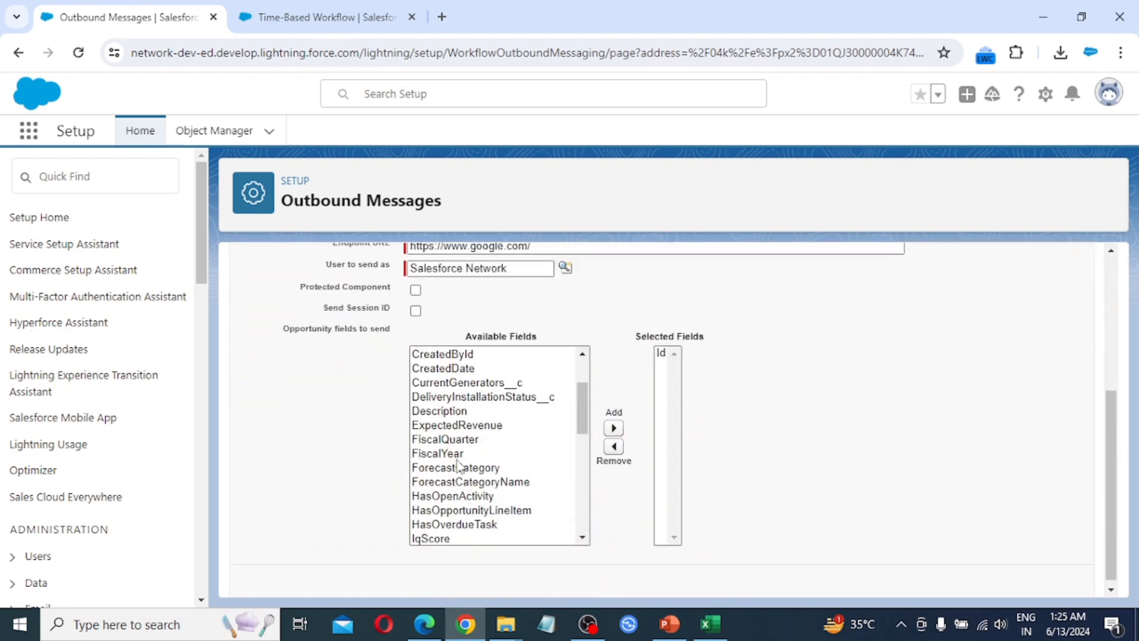
{"action": "scroll", "coordinate": [457, 470], "scroll_direction": "down", "scroll_amount": 6}
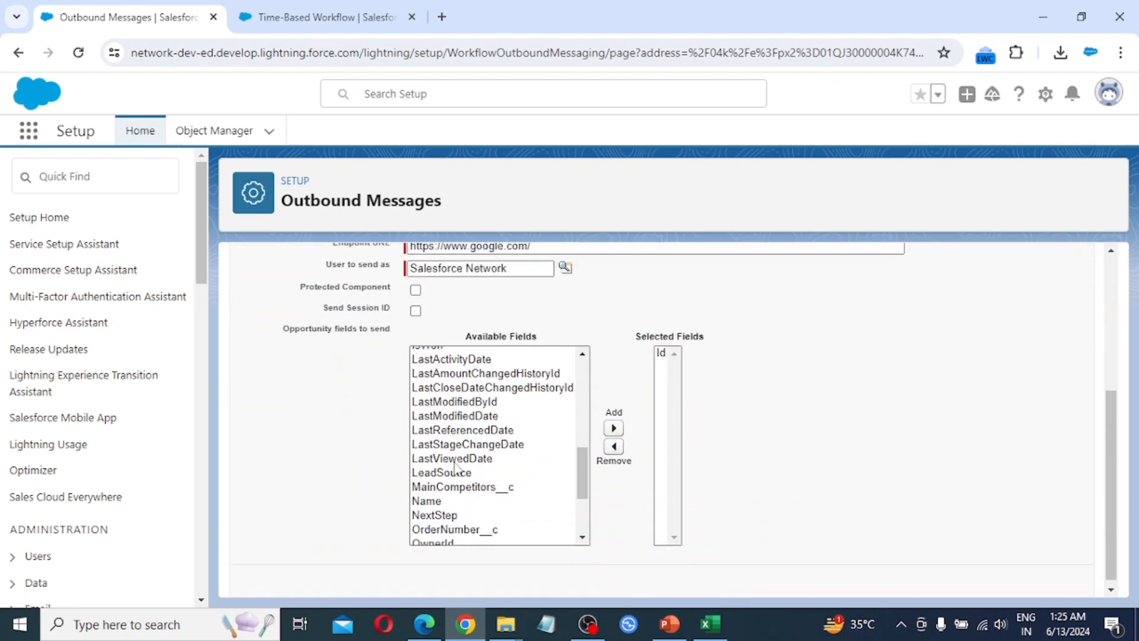
{"action": "left_click", "coordinate": [442, 418]}
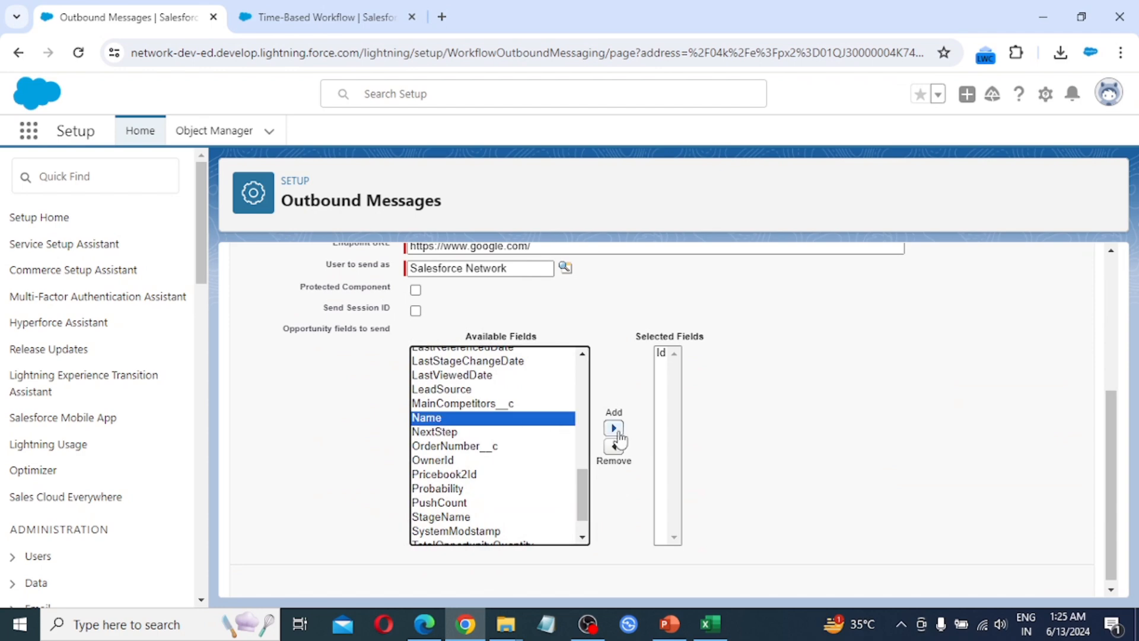
{"action": "left_click", "coordinate": [613, 429]}
Add the Amount and Type fields to the outbound message's selected fields and save the message
{"action": "scroll", "coordinate": [492, 483], "scroll_direction": "up", "scroll_amount": 10}
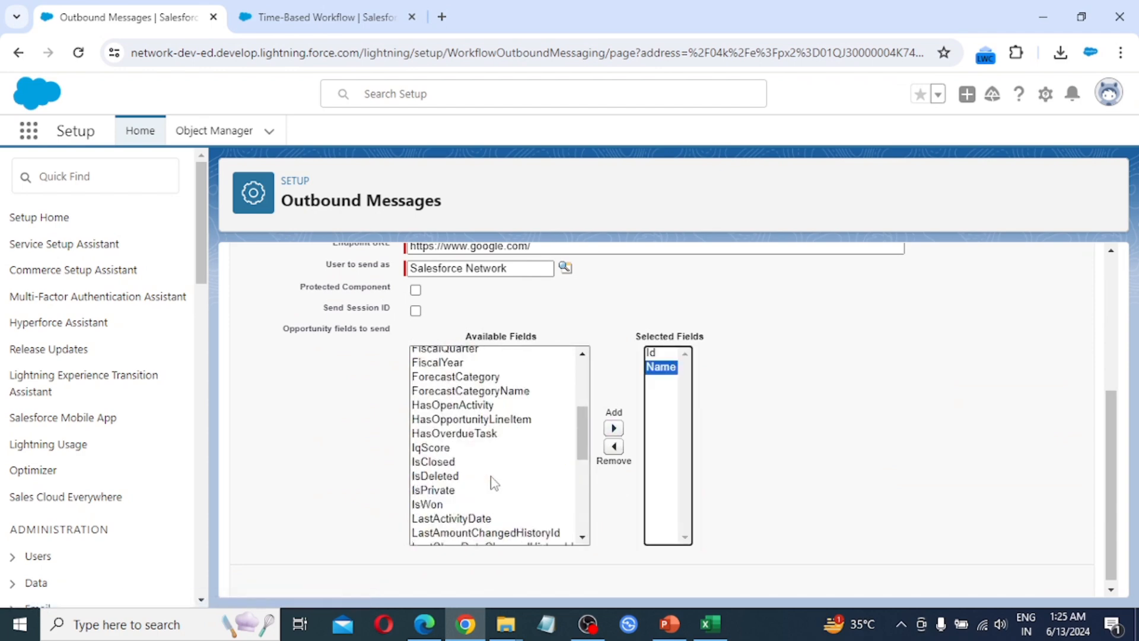
{"action": "left_click", "coordinate": [454, 368]}
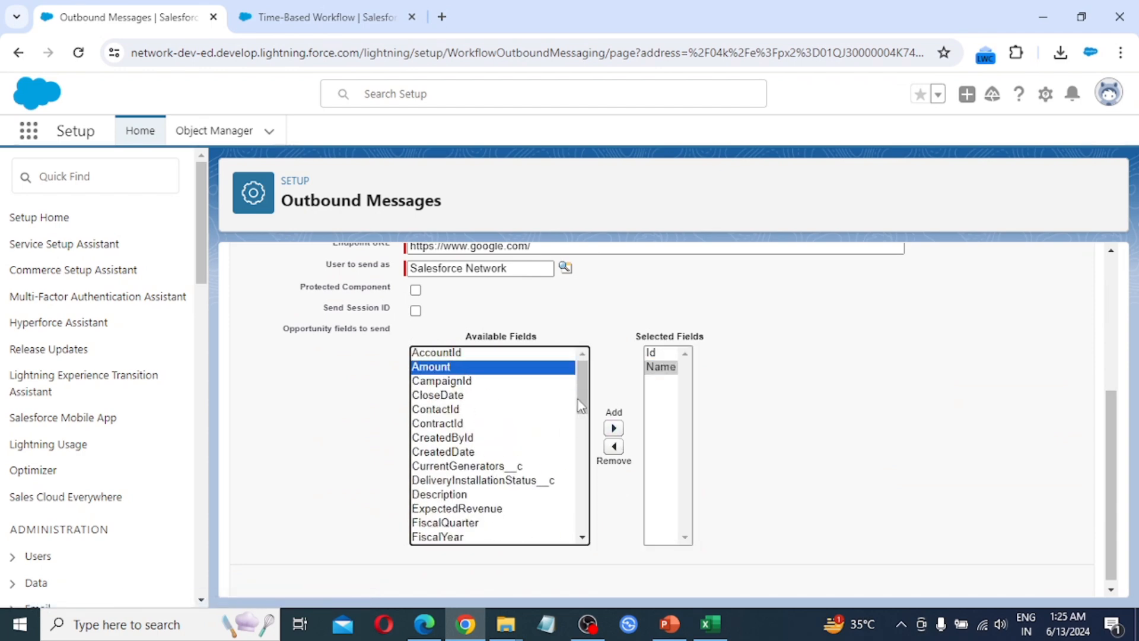
{"action": "left_click", "coordinate": [613, 429]}
{"action": "scroll", "coordinate": [478, 454], "scroll_direction": "down", "scroll_amount": 7}
{"action": "scroll", "coordinate": [478, 454], "scroll_direction": "down", "scroll_amount": 3}
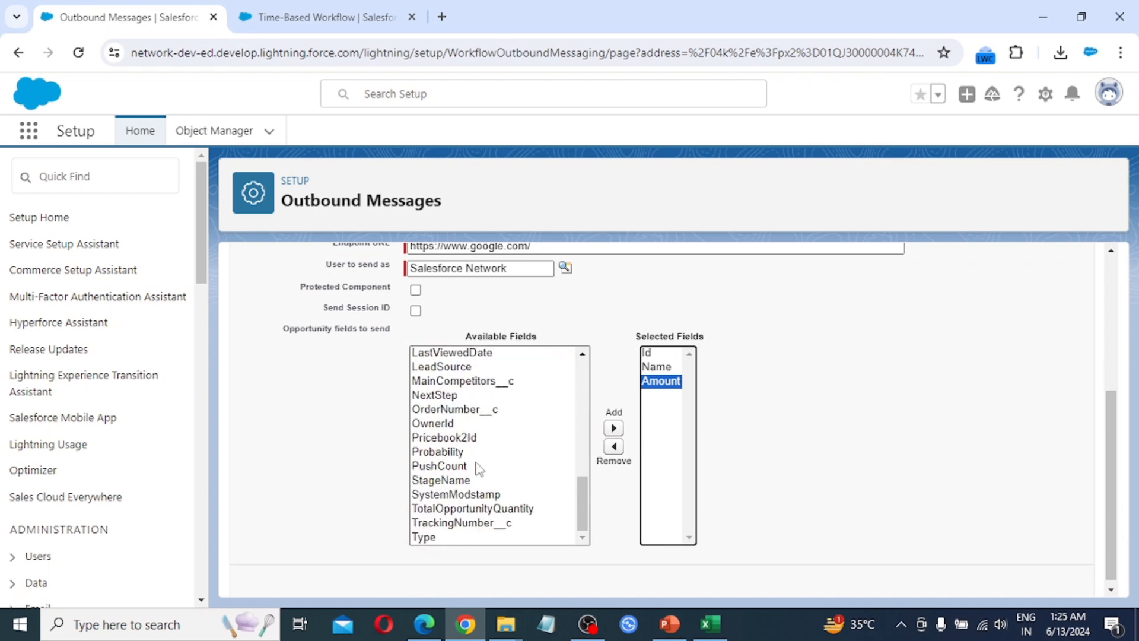
{"action": "left_click", "coordinate": [457, 537]}
{"action": "left_click", "coordinate": [615, 428]}
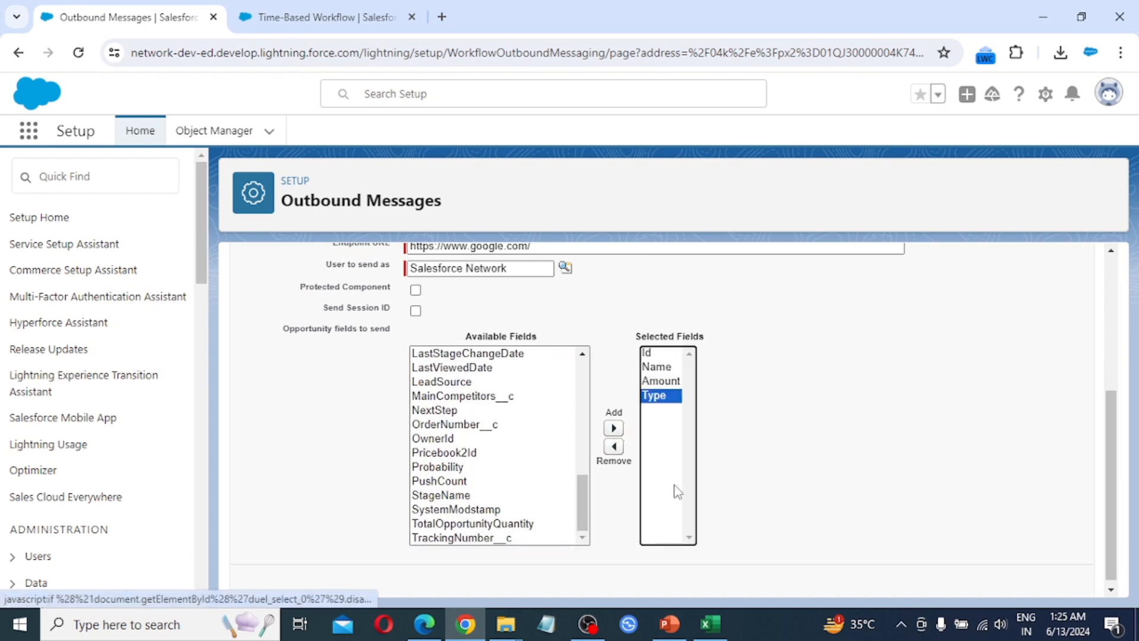
{"action": "scroll", "coordinate": [644, 462], "scroll_direction": "up", "scroll_amount": 3}
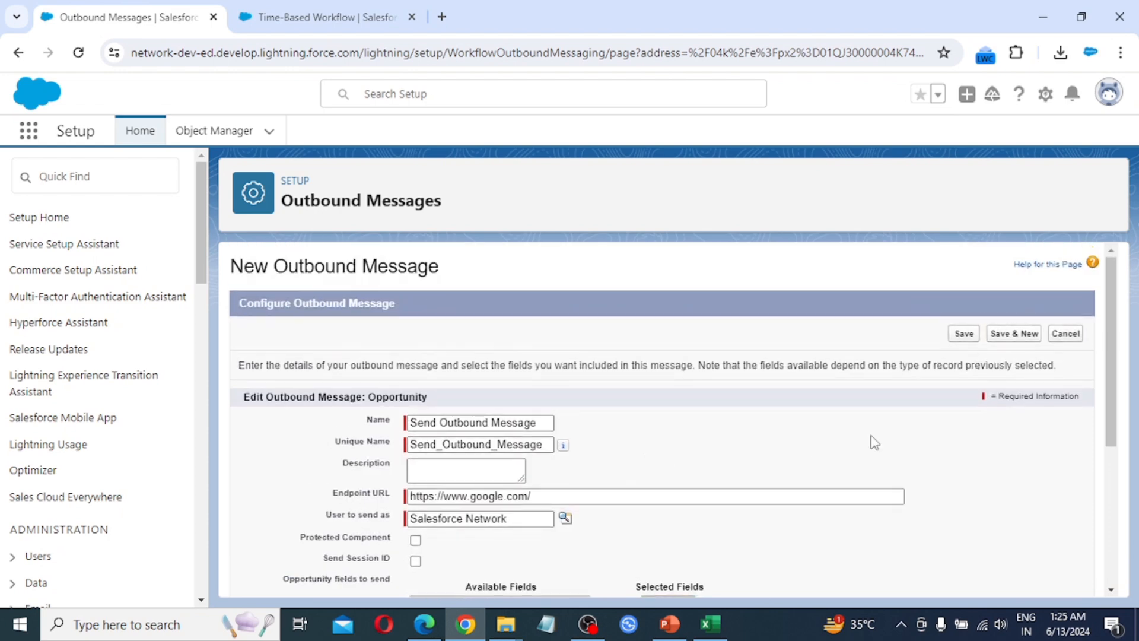
{"action": "left_click", "coordinate": [964, 334]}
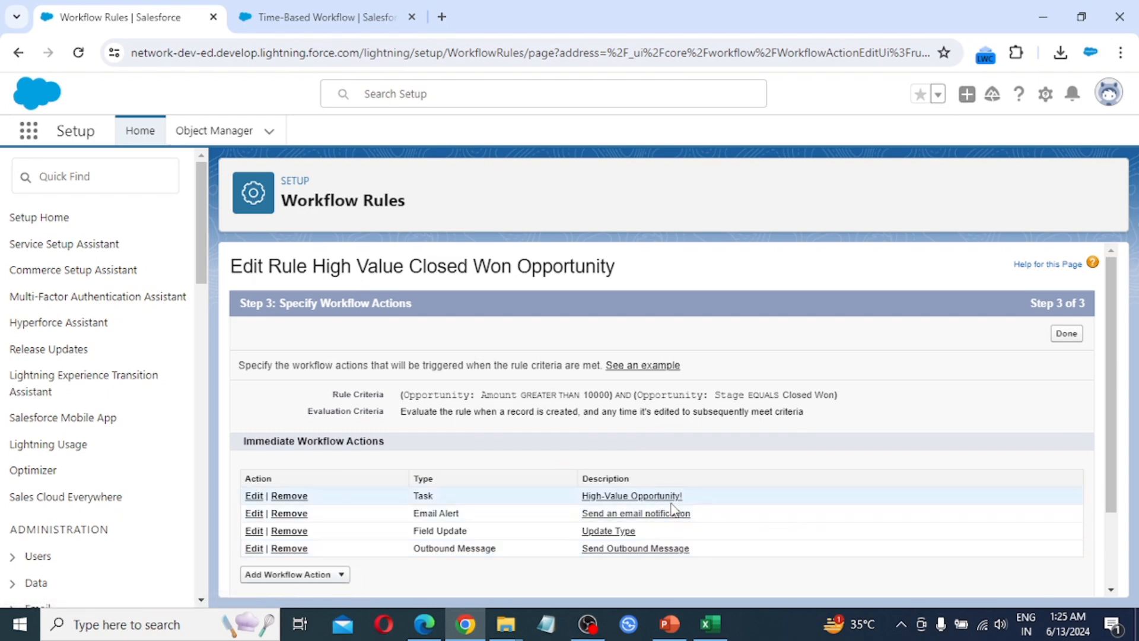
{"action": "left_click", "coordinate": [345, 579]}
{"action": "scroll", "coordinate": [348, 534], "scroll_direction": "down", "scroll_amount": 2}
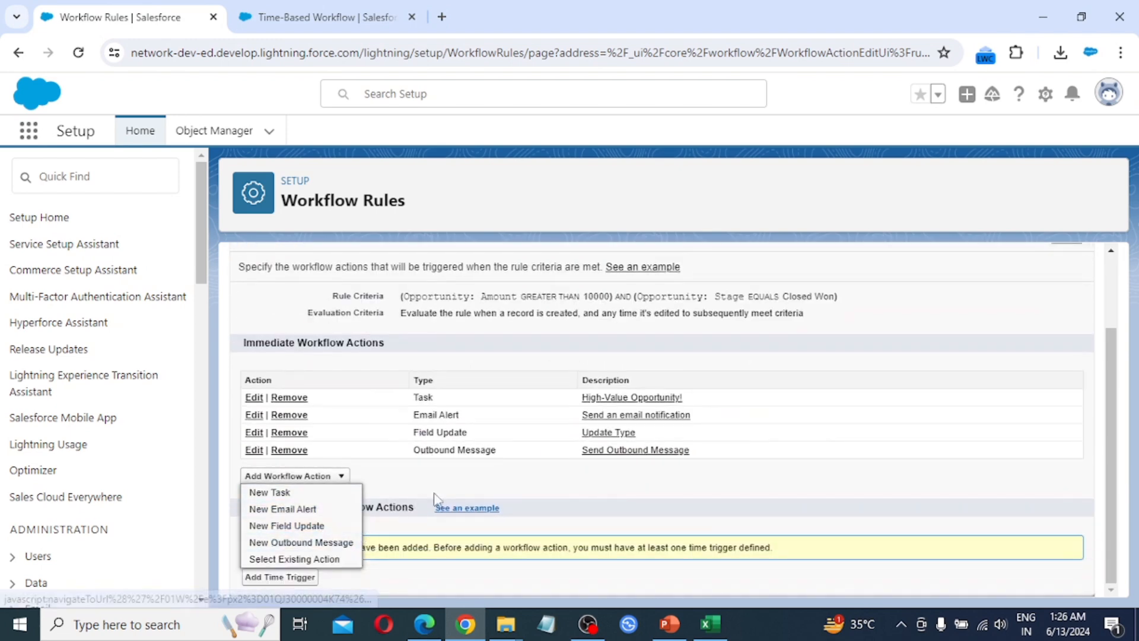
{"action": "left_click", "coordinate": [925, 309]}
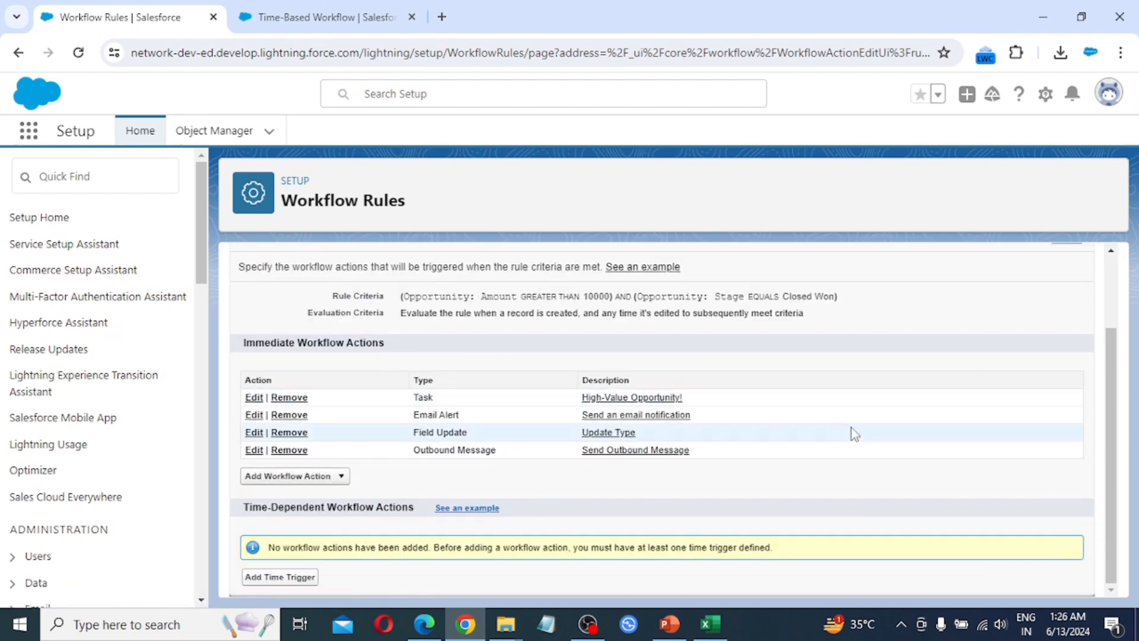
Finish specifying the workflow actions, activate the High Value Closed Won Opportunity rule, and review its details and immediate actions
{"action": "scroll", "coordinate": [858, 435], "scroll_direction": "up", "scroll_amount": 2}
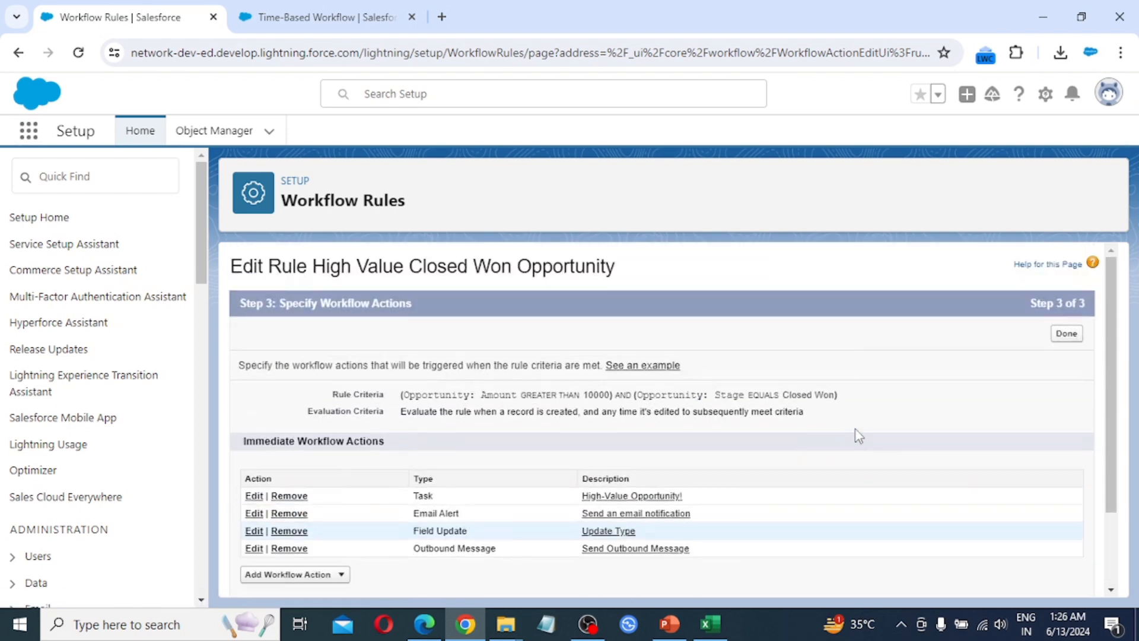
{"action": "left_click", "coordinate": [1067, 335]}
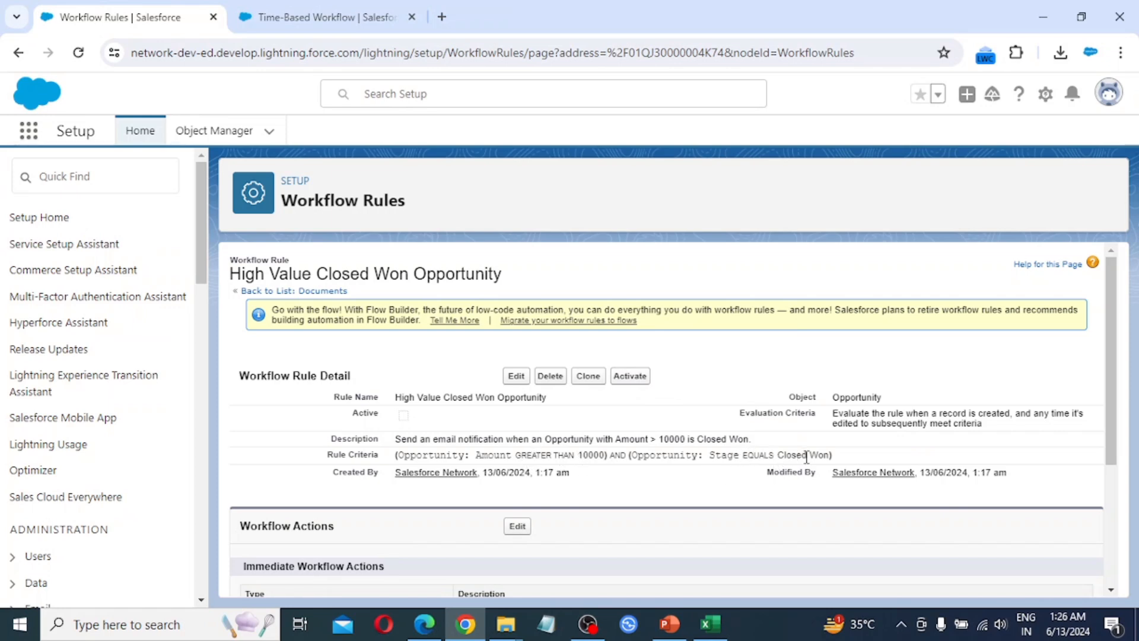
{"action": "left_click", "coordinate": [635, 379]}
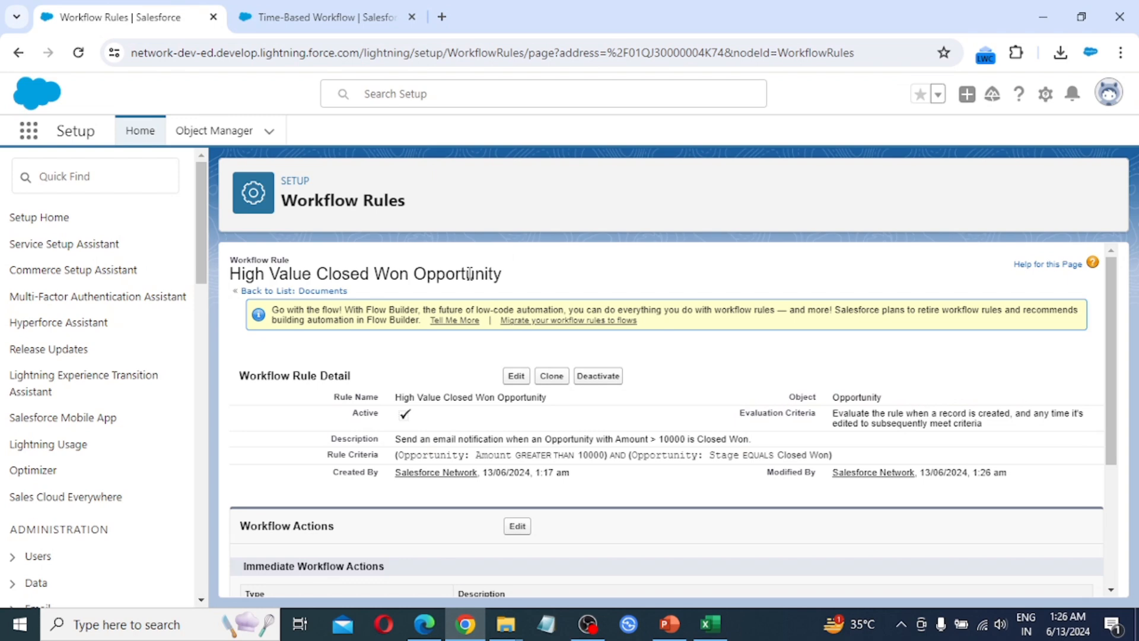
{"action": "scroll", "coordinate": [628, 380], "scroll_direction": "down", "scroll_amount": 3}
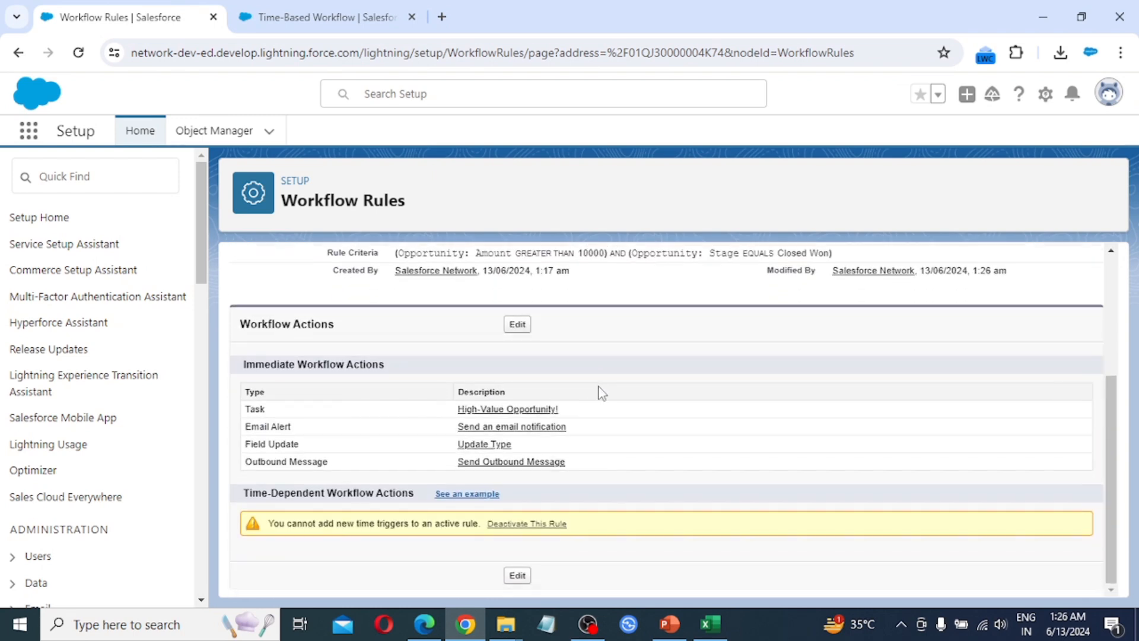
{"action": "scroll", "coordinate": [600, 389], "scroll_direction": "up", "scroll_amount": 3}
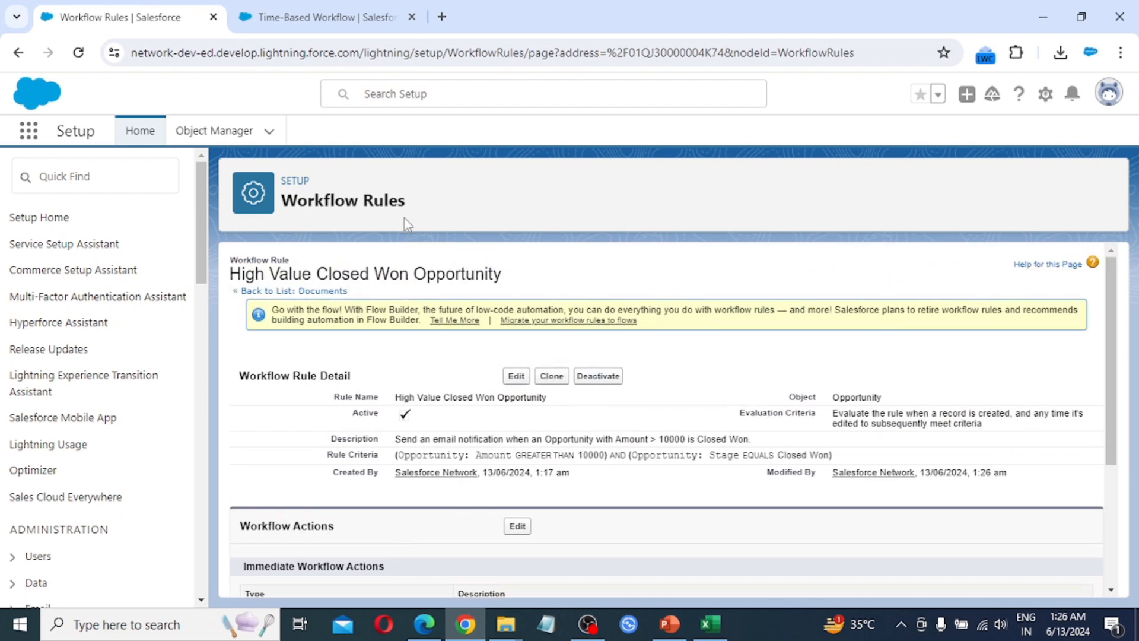
Find Opportunities by searching for "opp", open it in a new browser tab and switch to that tab
{"action": "left_click", "coordinate": [29, 135]}
{"action": "type", "text": "opp"}
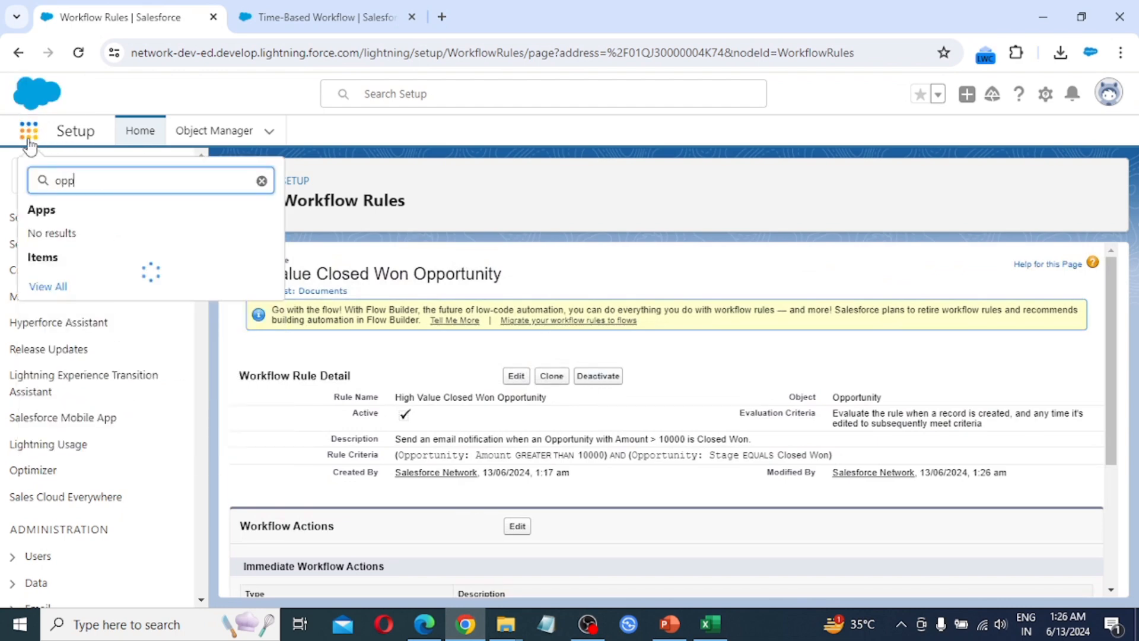
{"action": "right_click", "coordinate": [71, 290]}
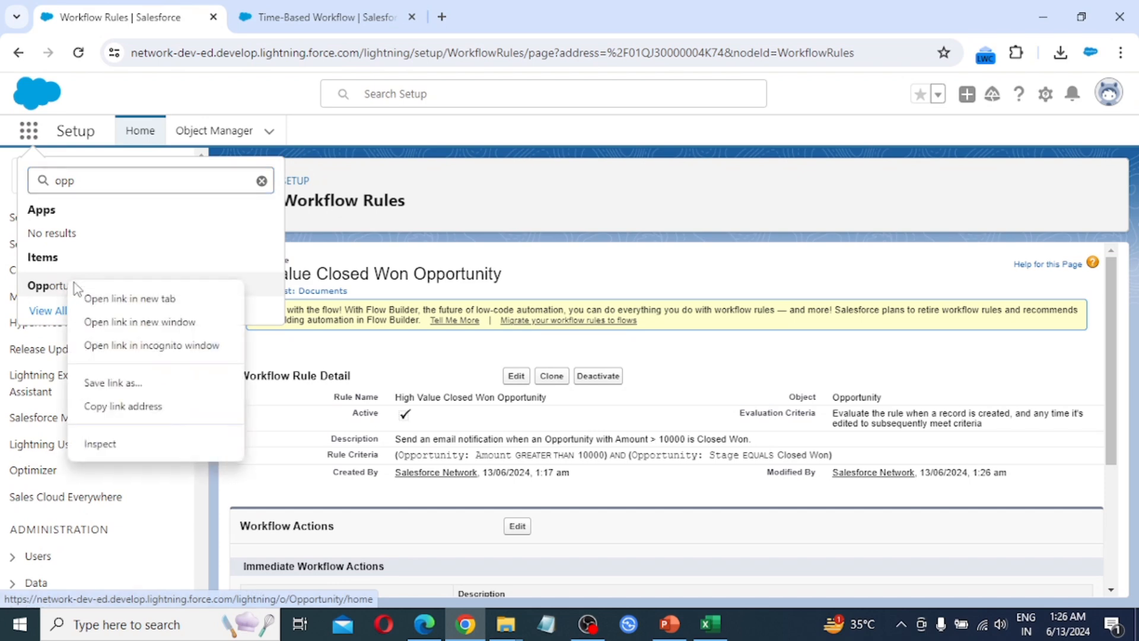
{"action": "left_click", "coordinate": [113, 297]}
{"action": "left_click", "coordinate": [511, 12]}
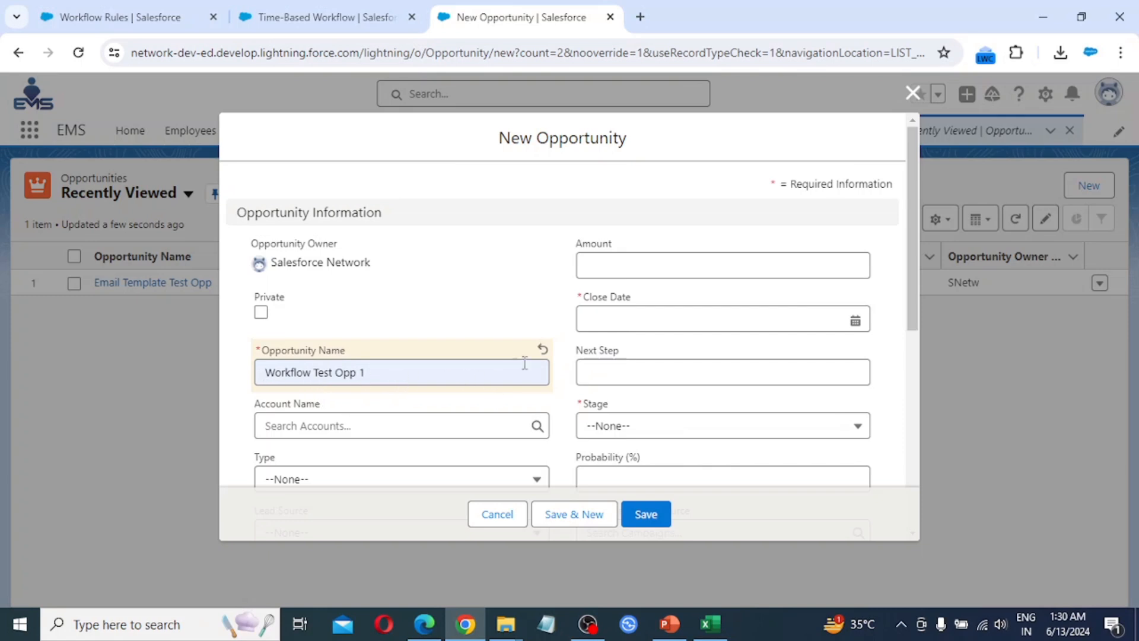
Create a new opportunity named Workflow Test Opp 1 with amount 11000 and close date 13/06/2024
{"action": "scroll", "coordinate": [452, 385], "scroll_direction": "down", "scroll_amount": 2}
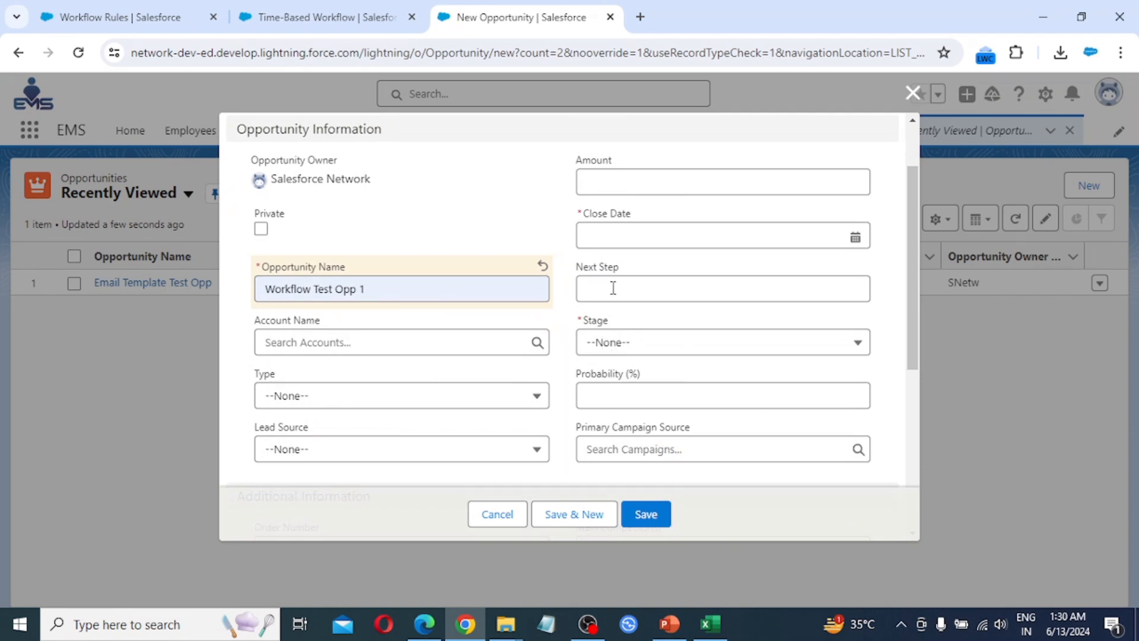
{"action": "left_click", "coordinate": [616, 181]}
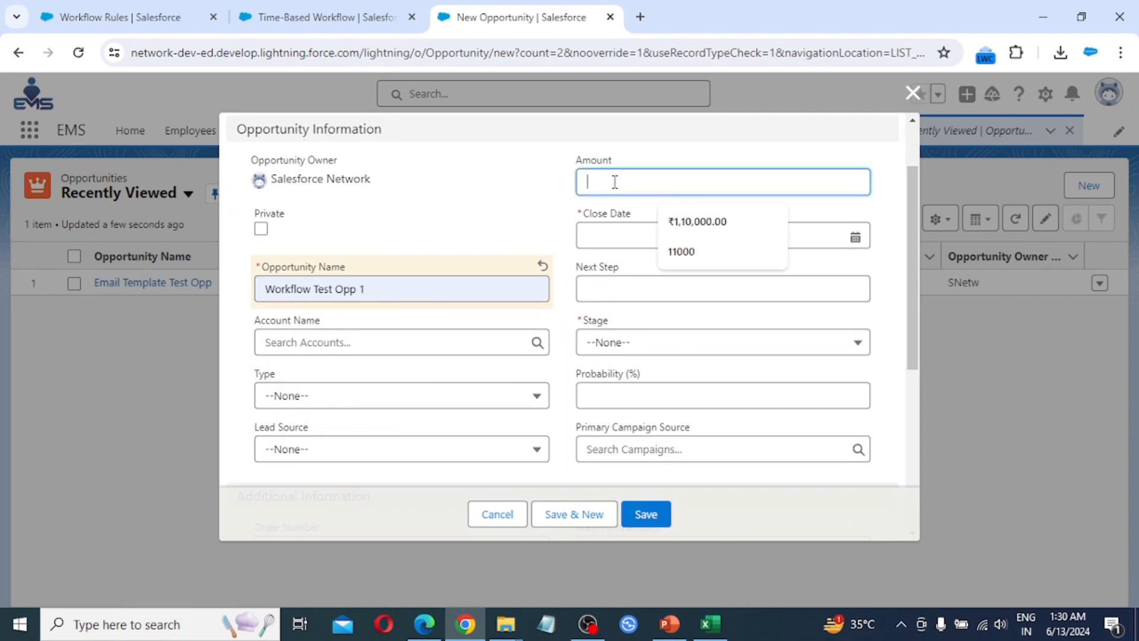
{"action": "type", "text": "11"}
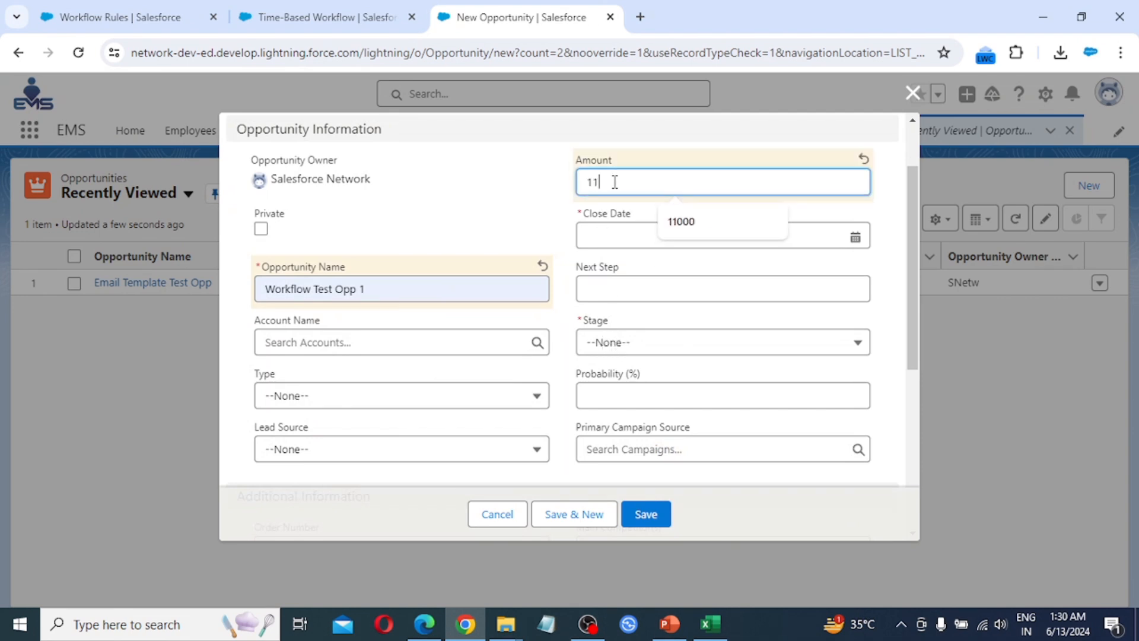
{"action": "type", "text": "000"}
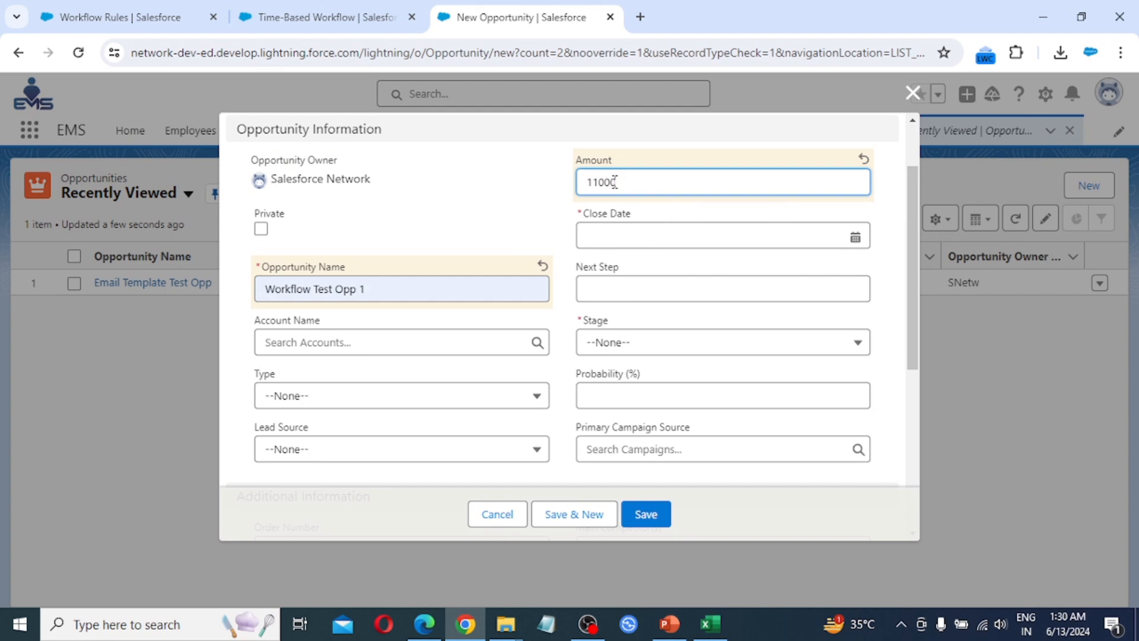
{"action": "key", "text": "Tab"}
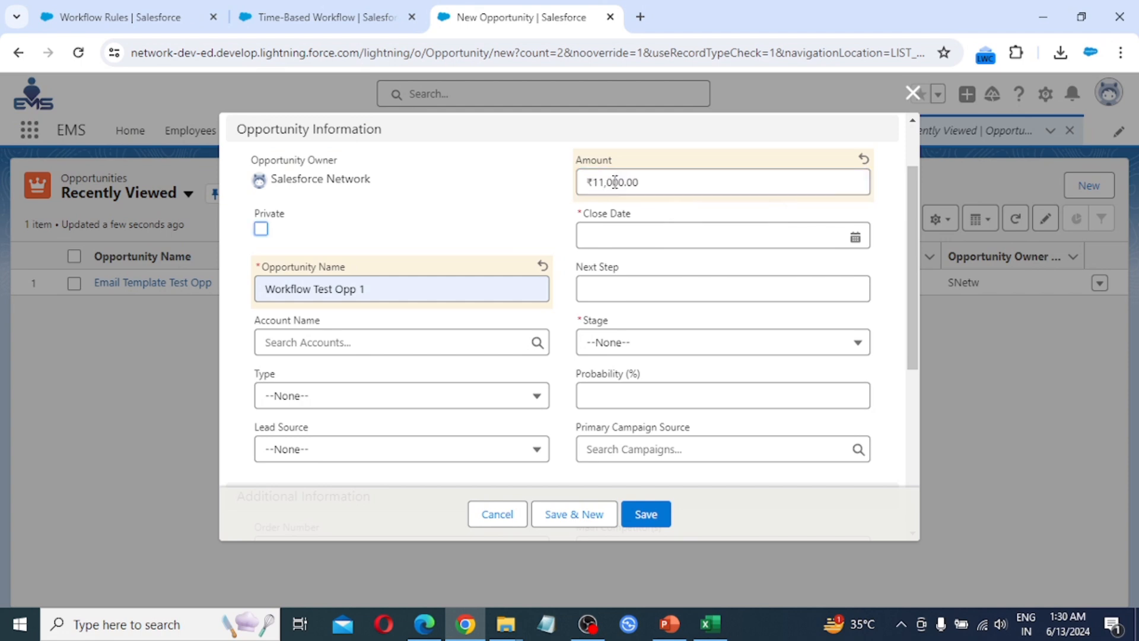
{"action": "left_click", "coordinate": [667, 237]}
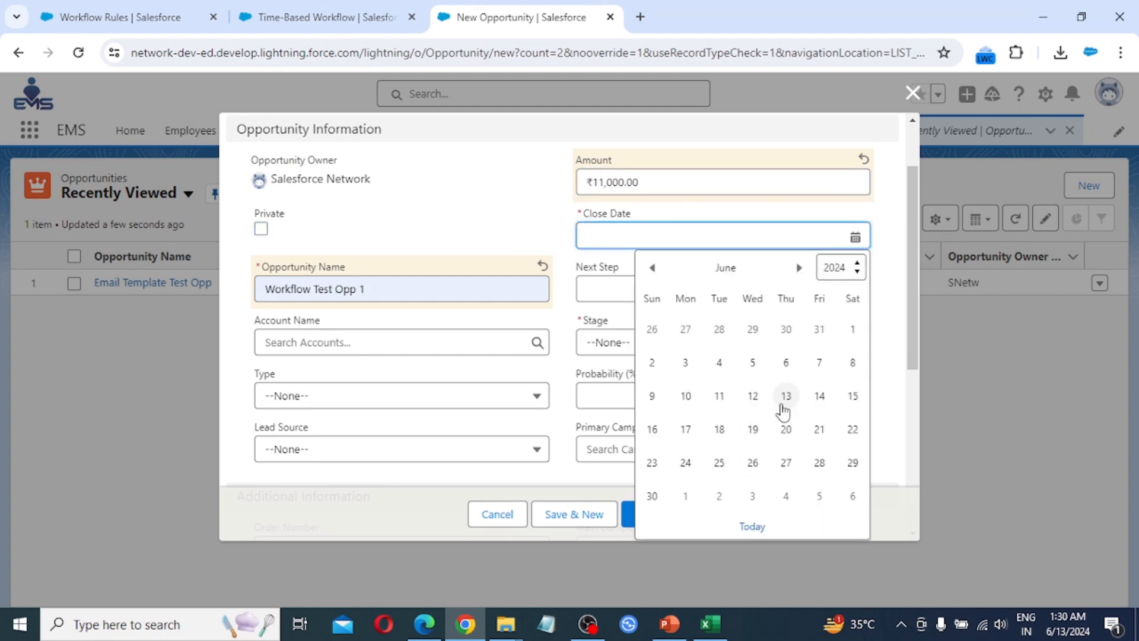
{"action": "left_click", "coordinate": [786, 397]}
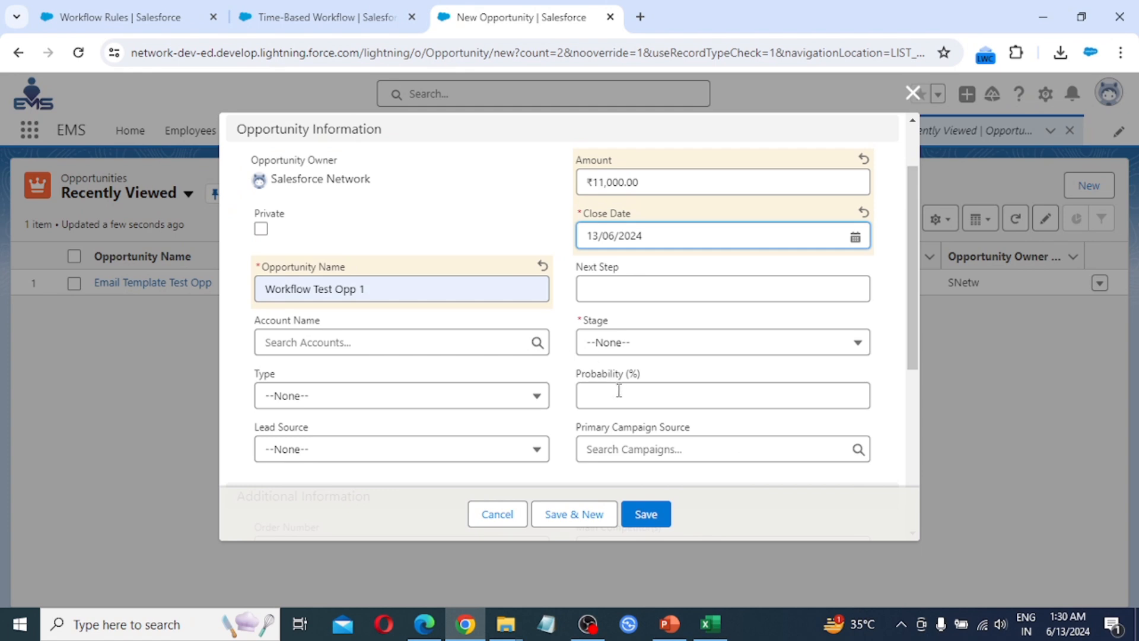
Set the opportunity's stage to Closed Won, leave its type unselected, and save the record
{"action": "left_click", "coordinate": [623, 344]}
{"action": "scroll", "coordinate": [657, 483], "scroll_direction": "down", "scroll_amount": 3}
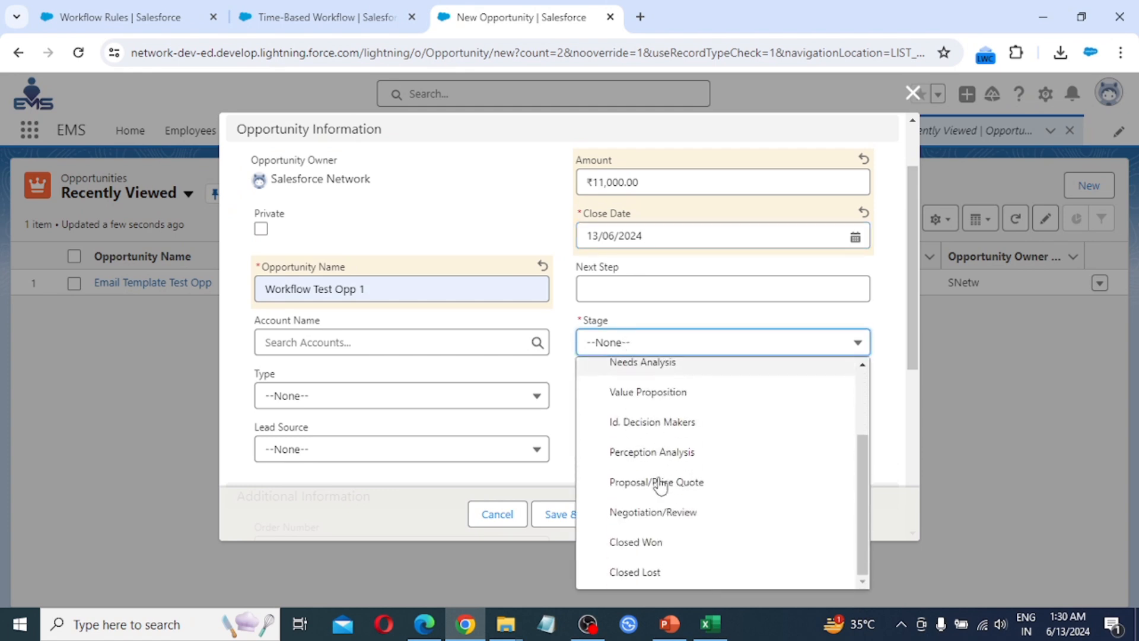
{"action": "left_click", "coordinate": [646, 542]}
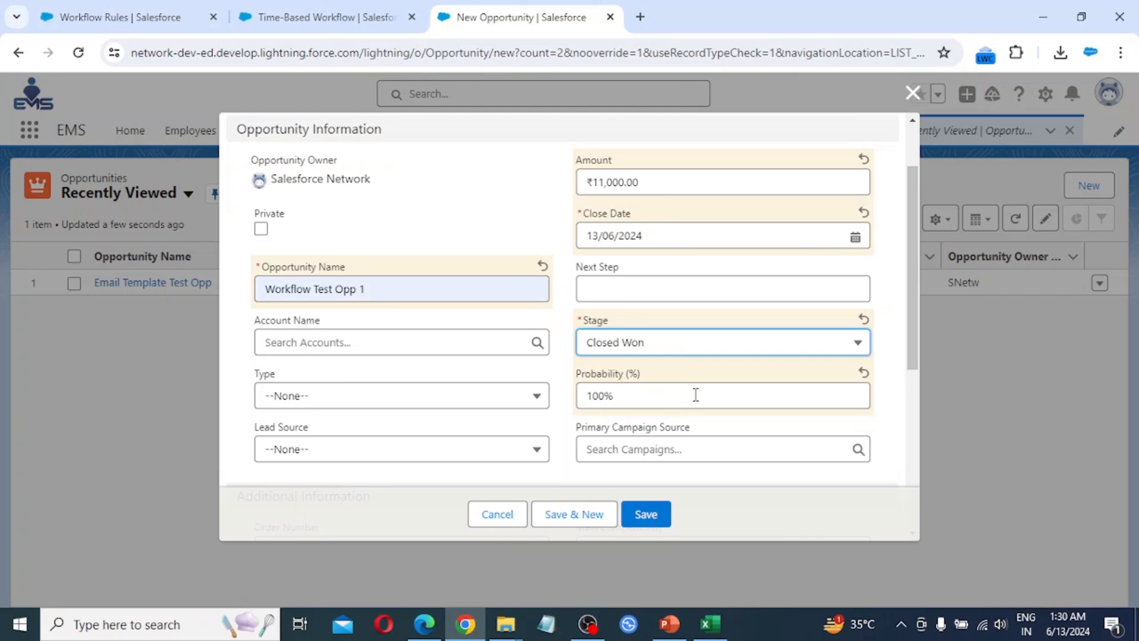
{"action": "scroll", "coordinate": [682, 397], "scroll_direction": "down", "scroll_amount": 2}
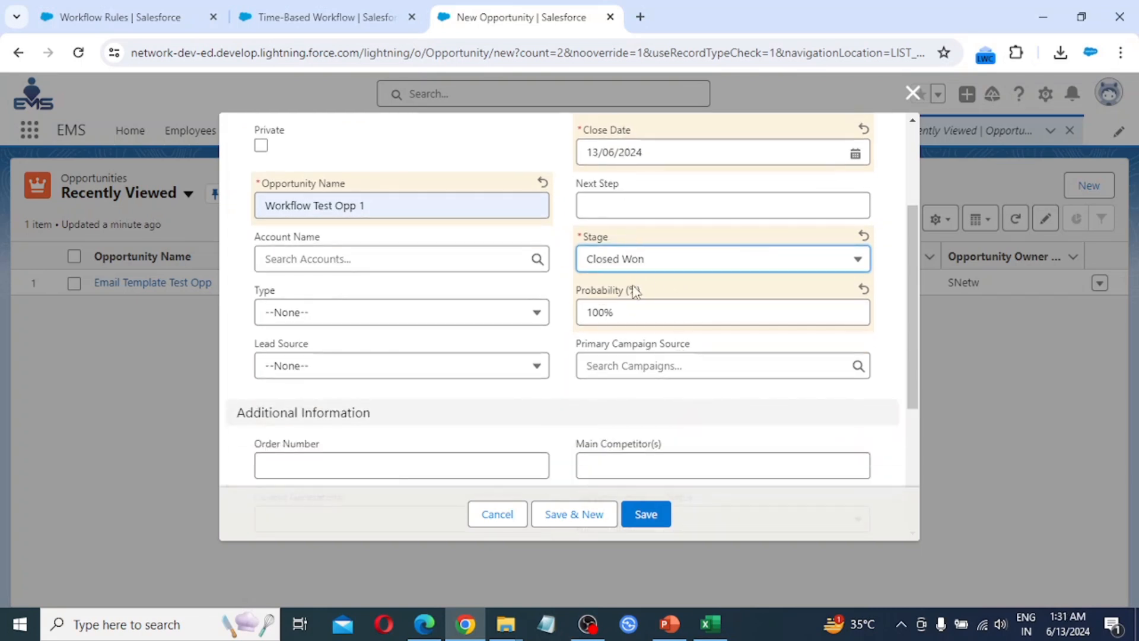
{"action": "left_click", "coordinate": [327, 320]}
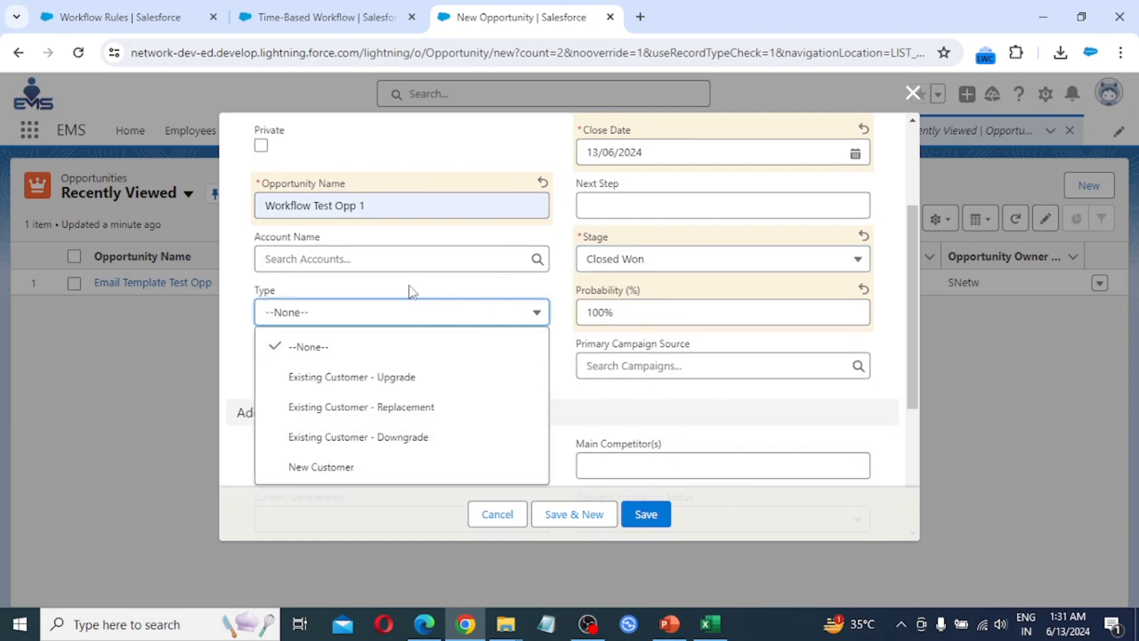
{"action": "left_click", "coordinate": [383, 293]}
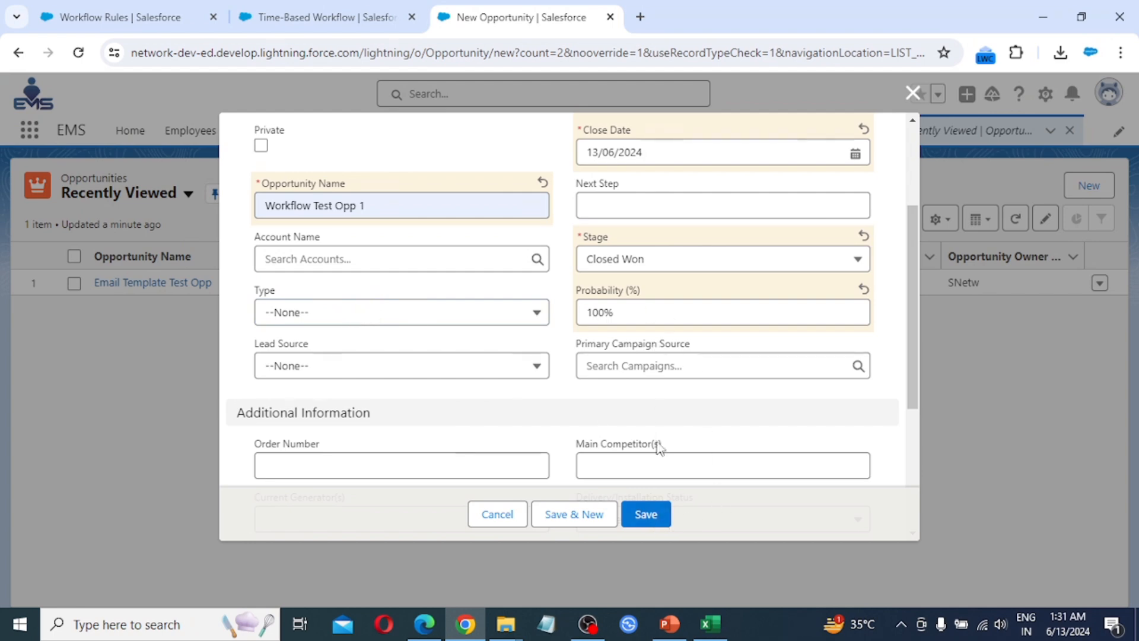
{"action": "left_click", "coordinate": [651, 515]}
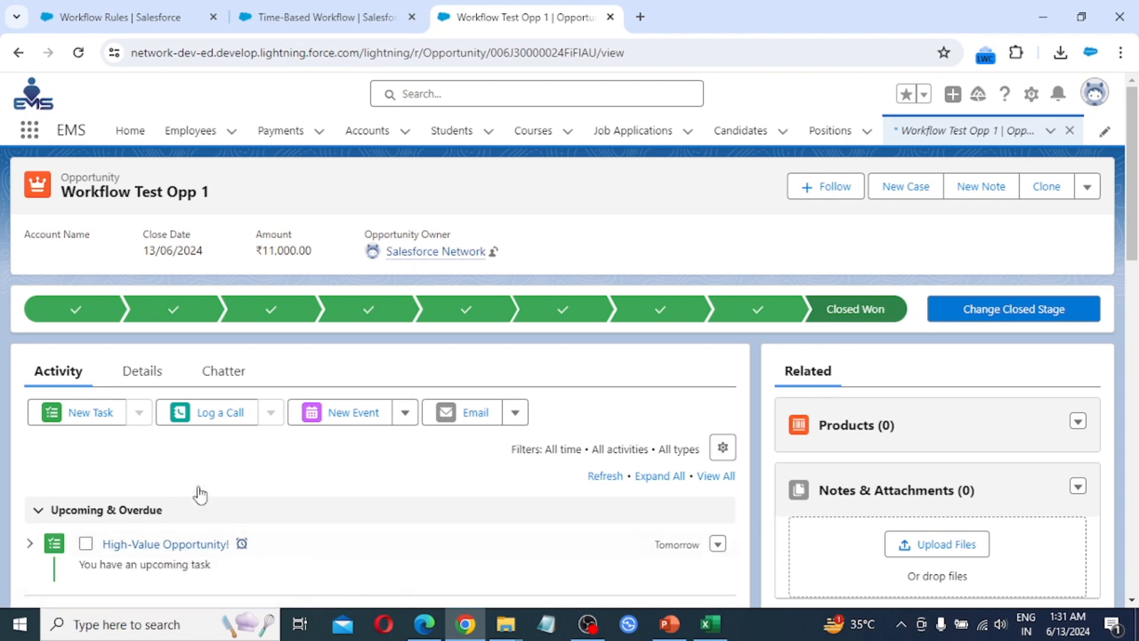
Review the saved opportunity's details to check the workflow's field update on Type
{"action": "left_click", "coordinate": [148, 374]}
{"action": "scroll", "coordinate": [188, 419], "scroll_direction": "down", "scroll_amount": 3}
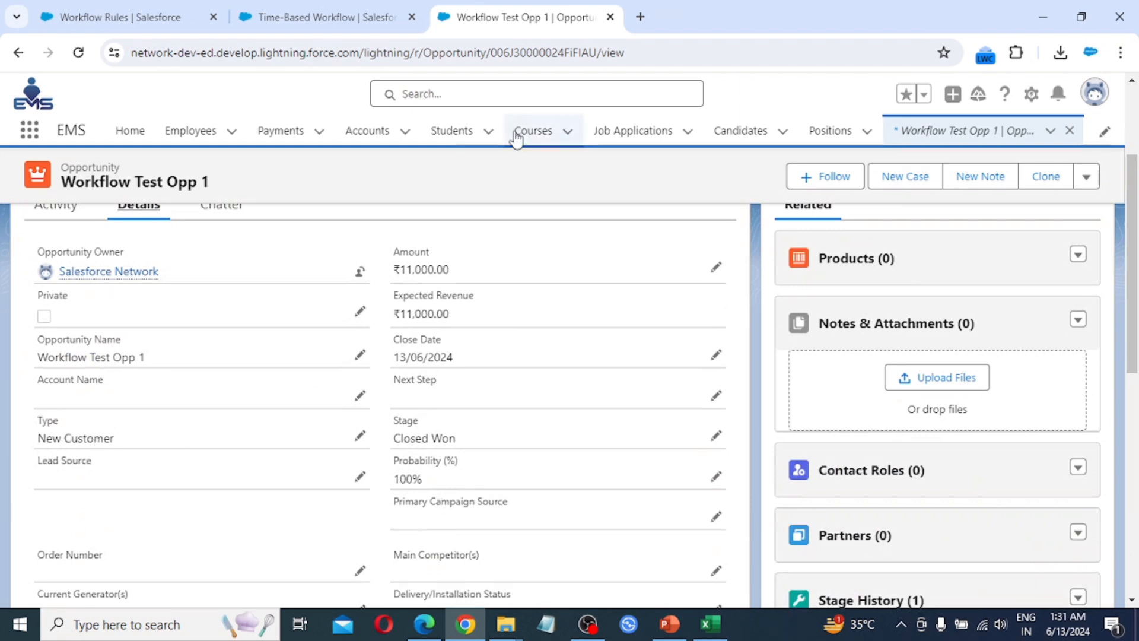
Open Gmail in a new browser tab and read the newest High-Value Opportunity! email through to its end
{"action": "left_click", "coordinate": [641, 16]}
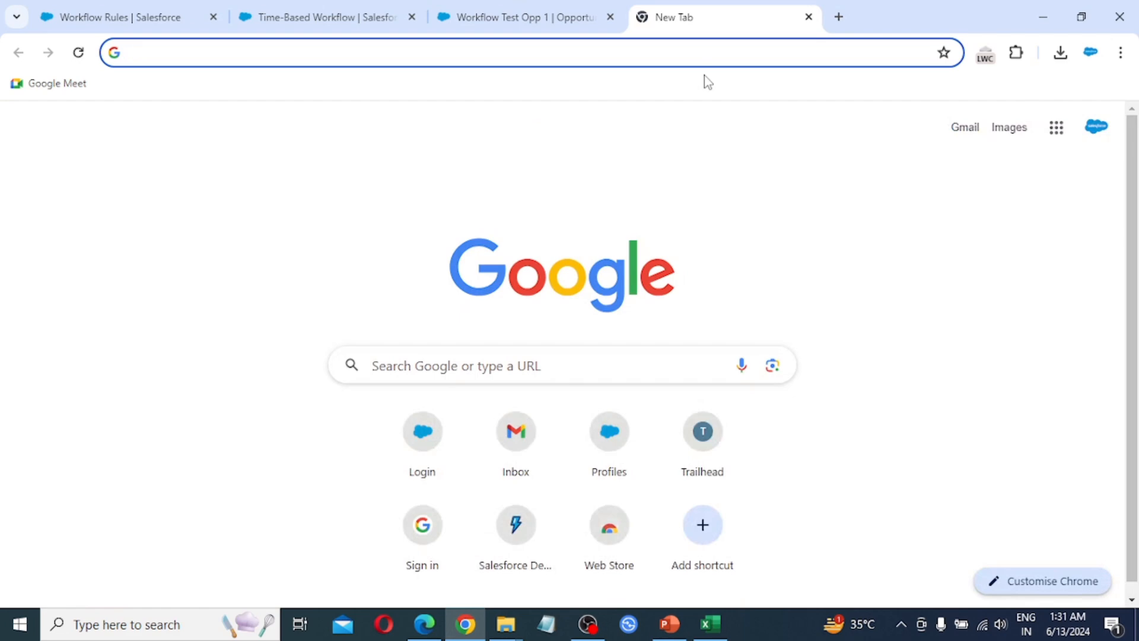
{"action": "type", "text": "gma"}
{"action": "key", "text": "Return"}
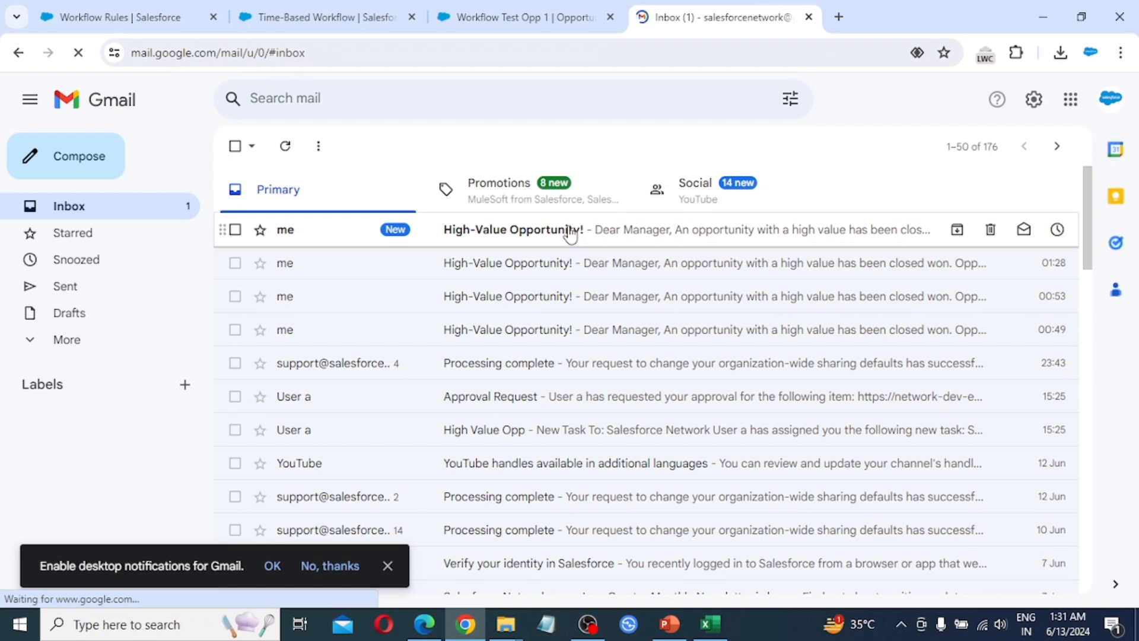
{"action": "left_click", "coordinate": [571, 233]}
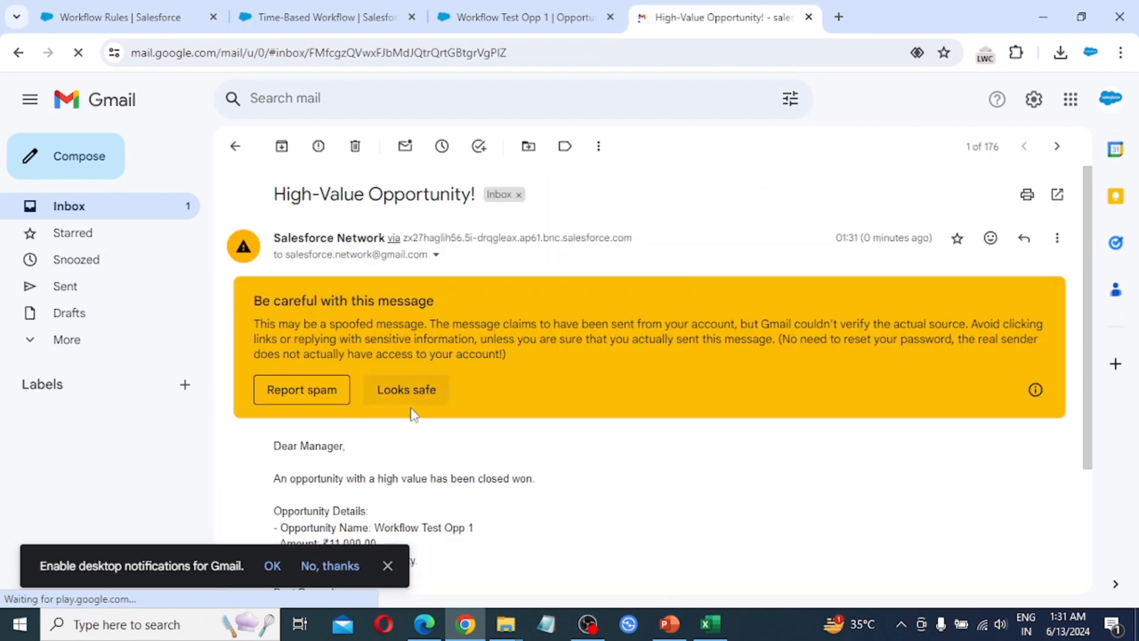
{"action": "scroll", "coordinate": [410, 417], "scroll_direction": "down", "scroll_amount": 1}
{"action": "scroll", "coordinate": [359, 373], "scroll_direction": "down", "scroll_amount": 1}
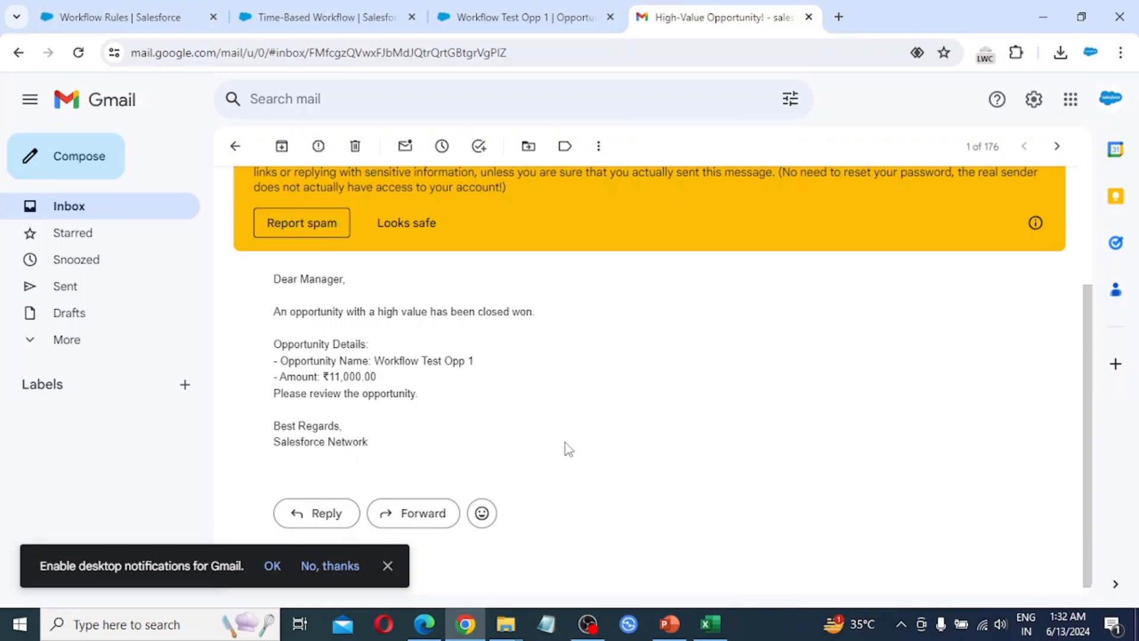
Return to the Workflow Test Opp 1 record in Salesforce and go back to the beginning of its page
{"action": "left_click", "coordinate": [534, 17]}
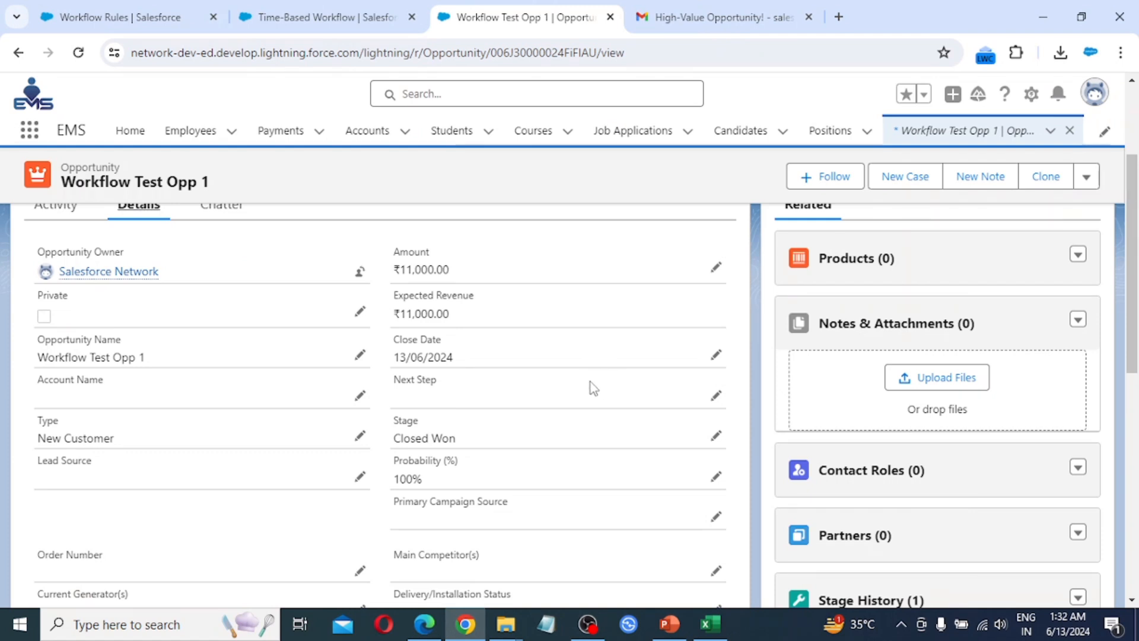
{"action": "scroll", "coordinate": [589, 383], "scroll_direction": "up", "scroll_amount": 3}
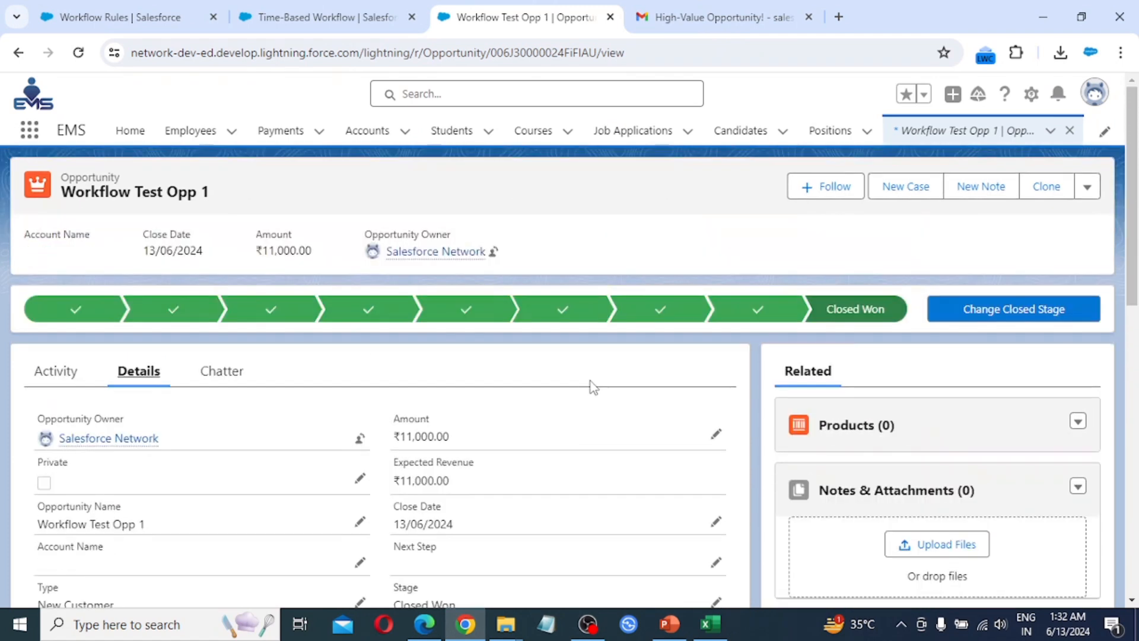